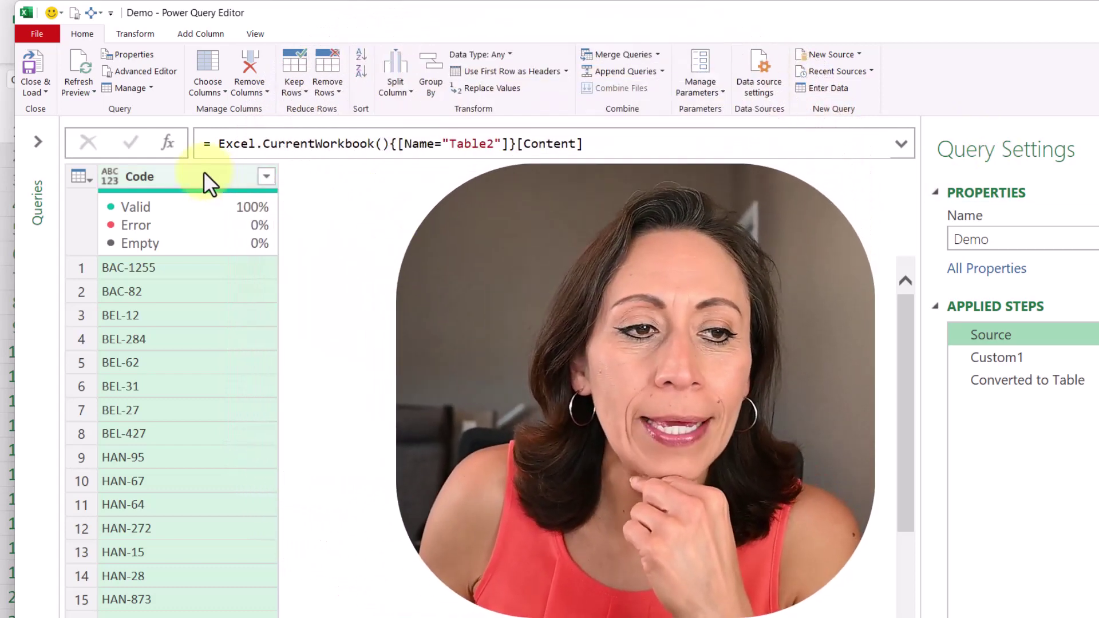
- Examine the codes in the Code column of the Demo query's Source step, down to the last row
{"action": "left_click", "coordinate": [203, 171]}
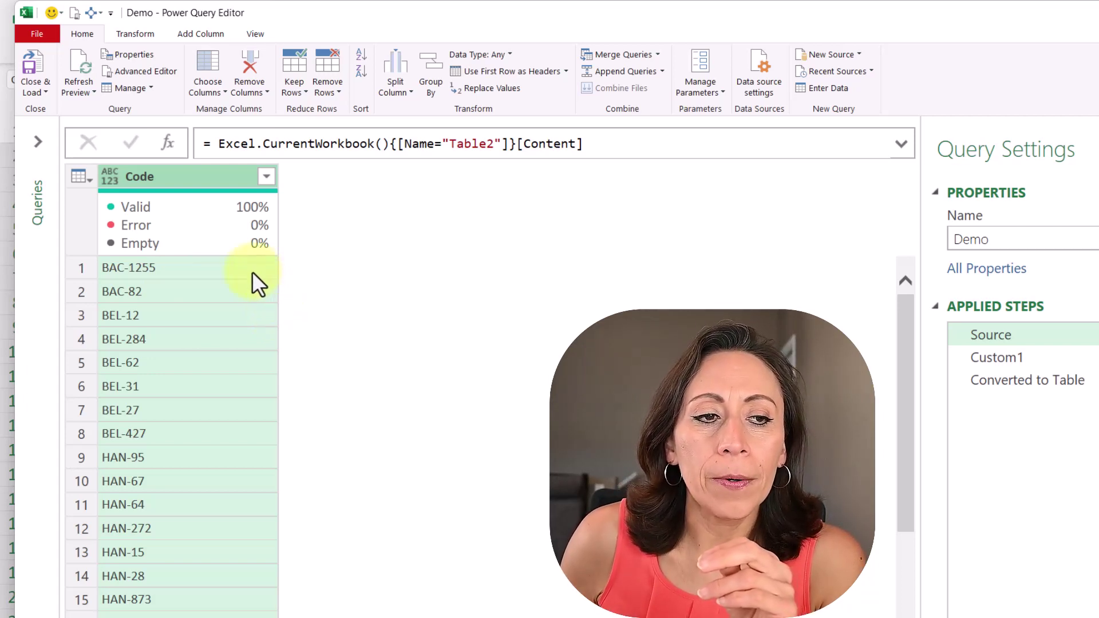
{"action": "left_click", "coordinate": [245, 284]}
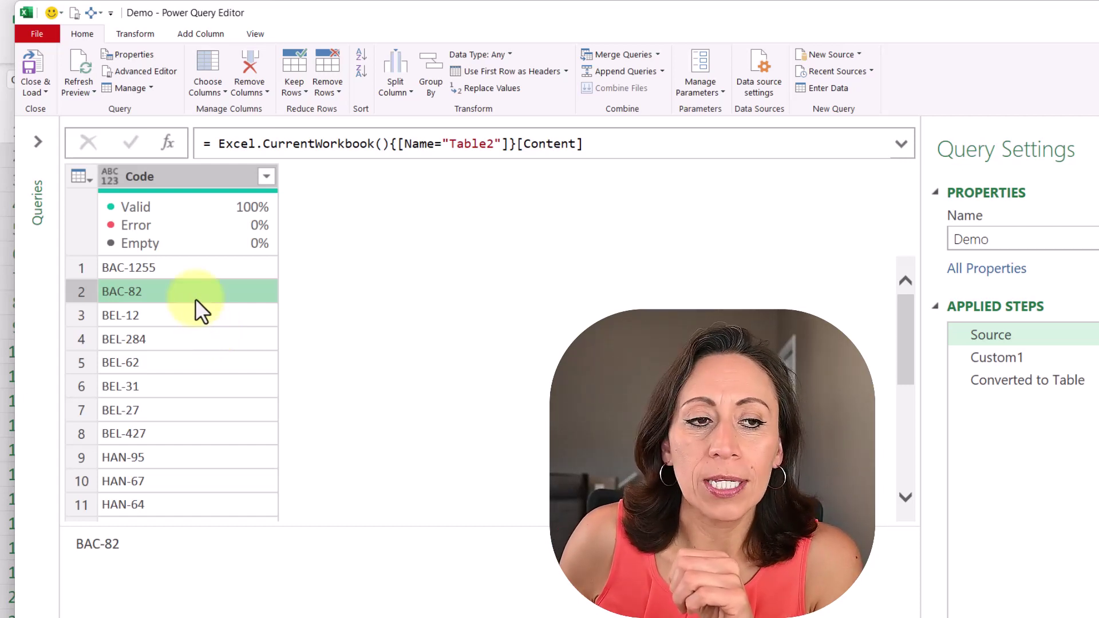
{"action": "left_click", "coordinate": [187, 316]}
{"action": "left_click", "coordinate": [184, 365]}
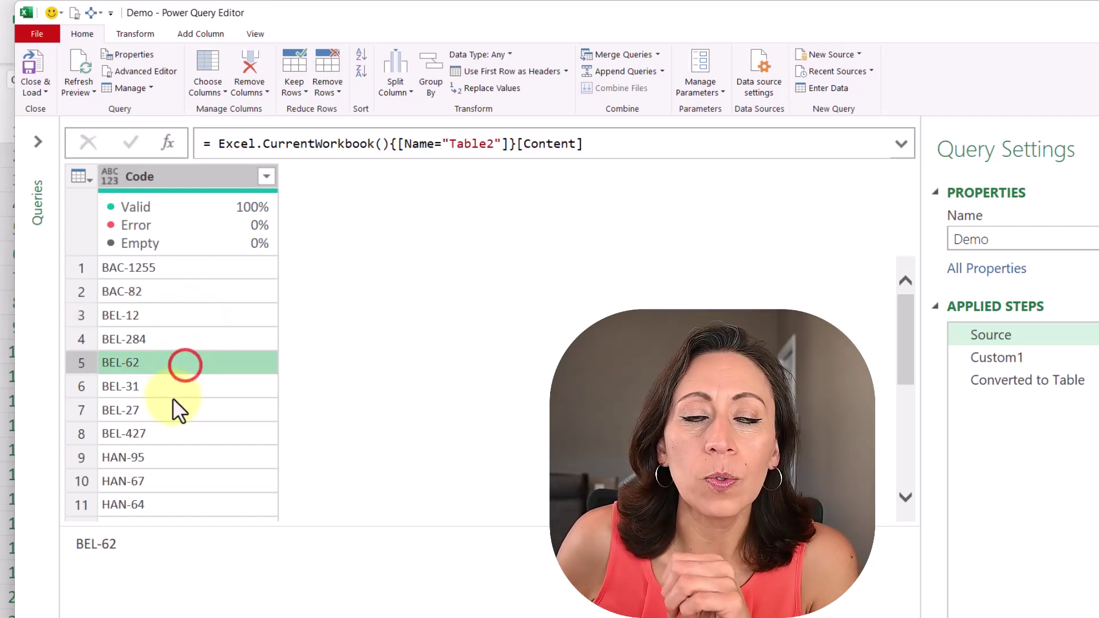
{"action": "scroll", "coordinate": [179, 408], "scroll_direction": "down", "scroll_amount": 3}
{"action": "scroll", "coordinate": [180, 407], "scroll_direction": "down", "scroll_amount": 3}
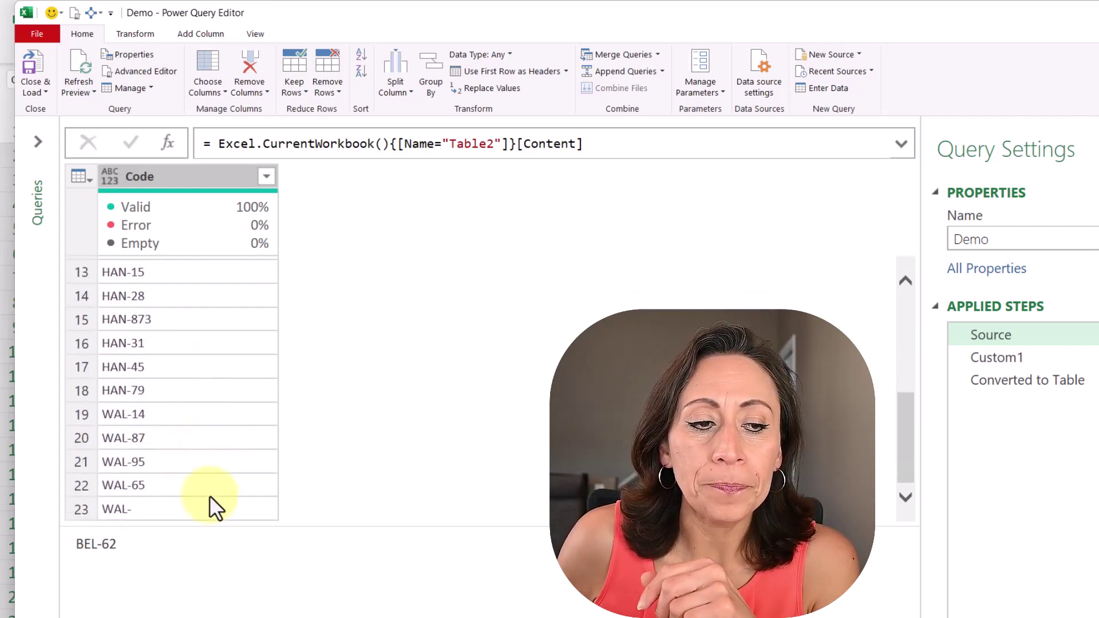
{"action": "left_click", "coordinate": [208, 504]}
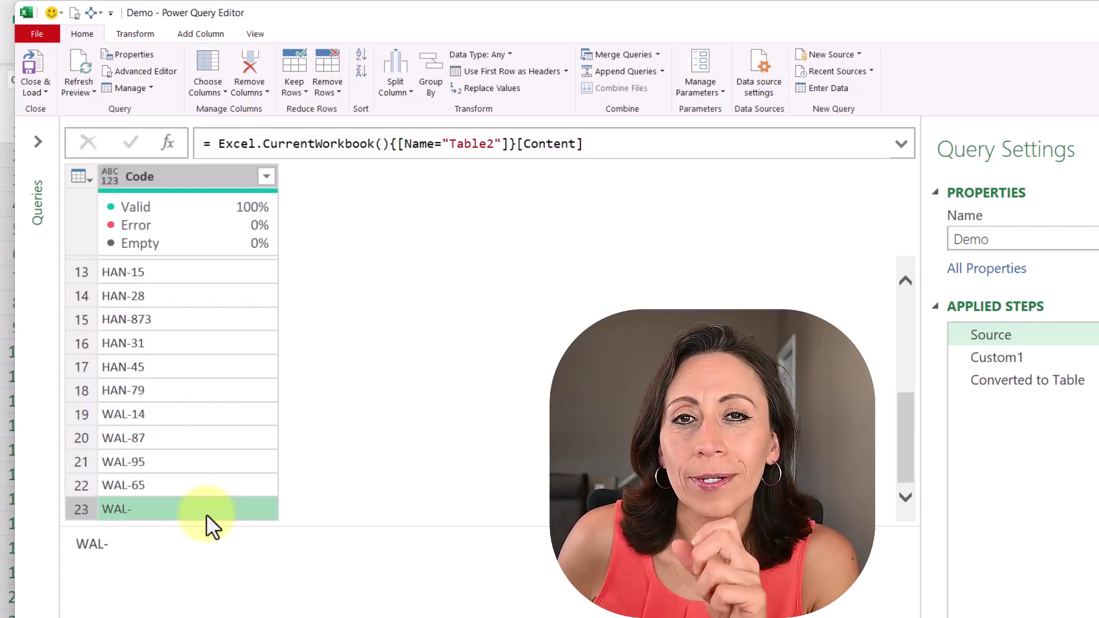
- Compare the results of the Demo query's Source, Custom1 and Converted to Table steps
{"action": "left_click", "coordinate": [1030, 352]}
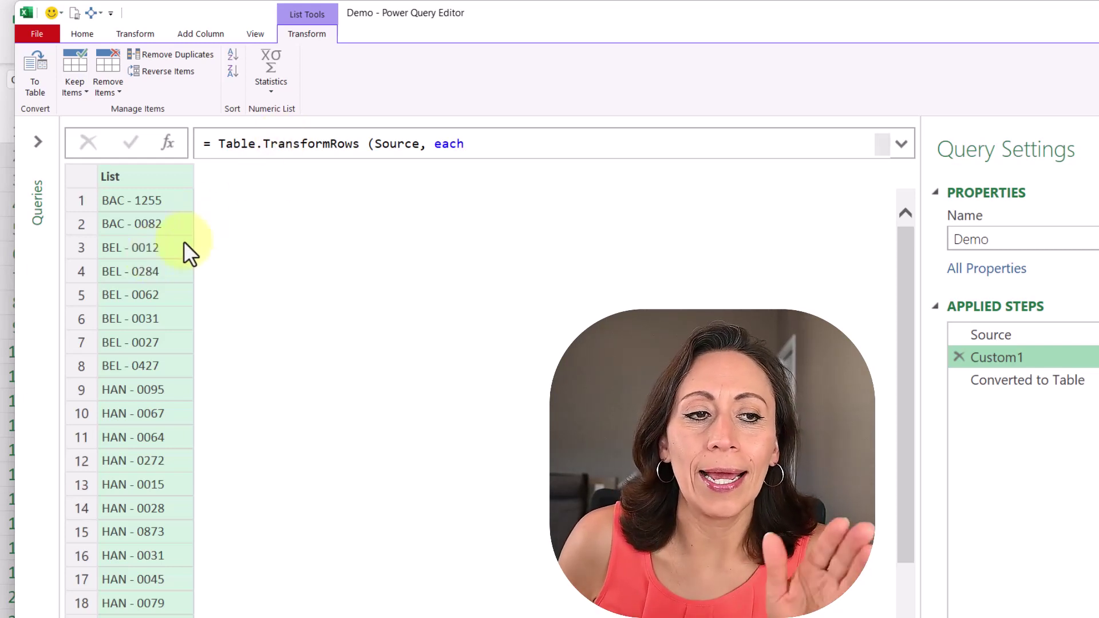
{"action": "left_click", "coordinate": [1005, 333]}
{"action": "scroll", "coordinate": [217, 361], "scroll_direction": "down", "scroll_amount": 1}
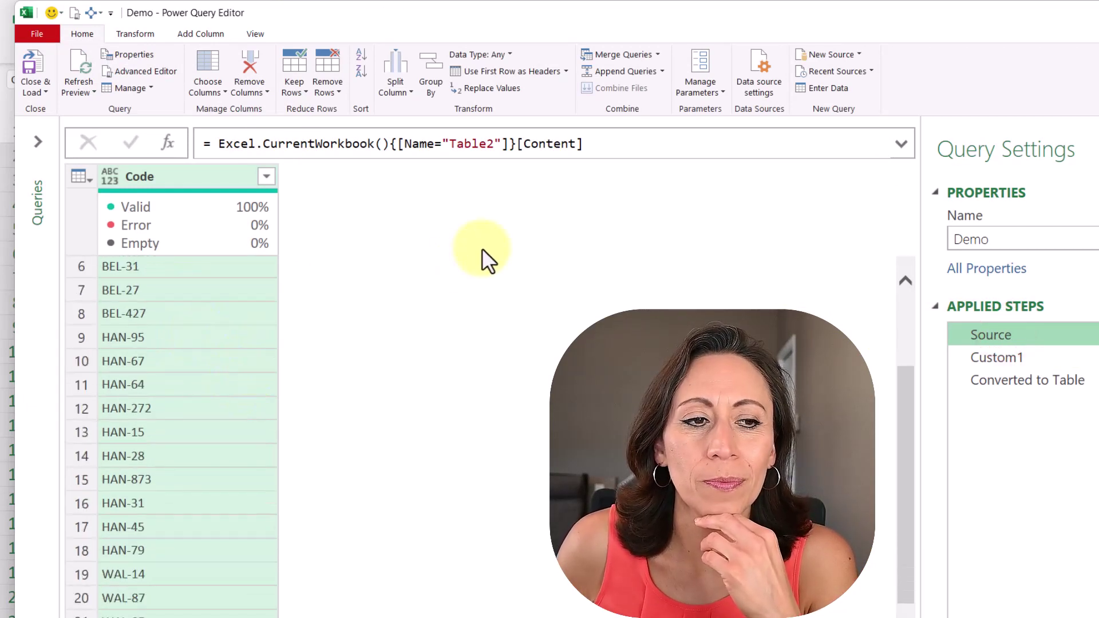
{"action": "left_click", "coordinate": [1037, 355]}
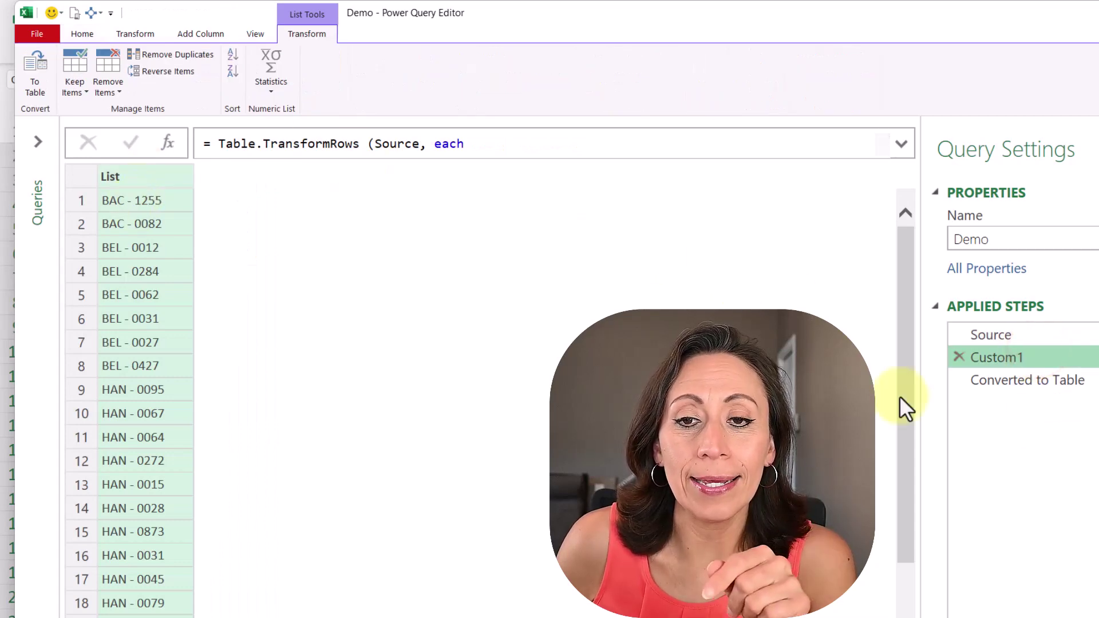
{"action": "left_click", "coordinate": [1057, 380]}
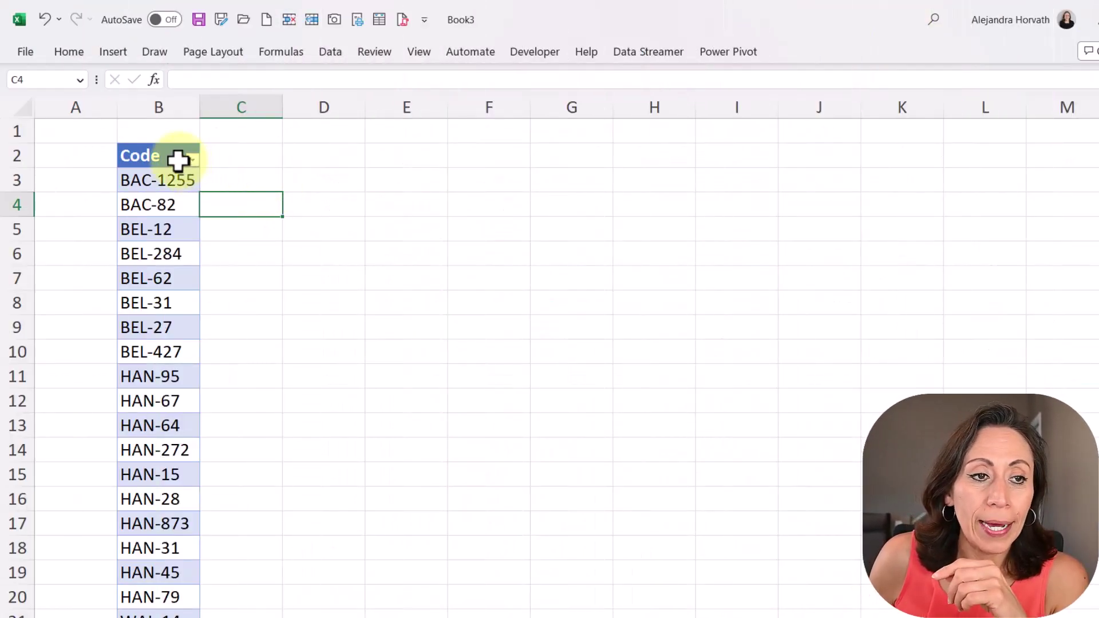
- Review the worksheet's Code table from its header down to its last entry
{"action": "left_click", "coordinate": [172, 160]}
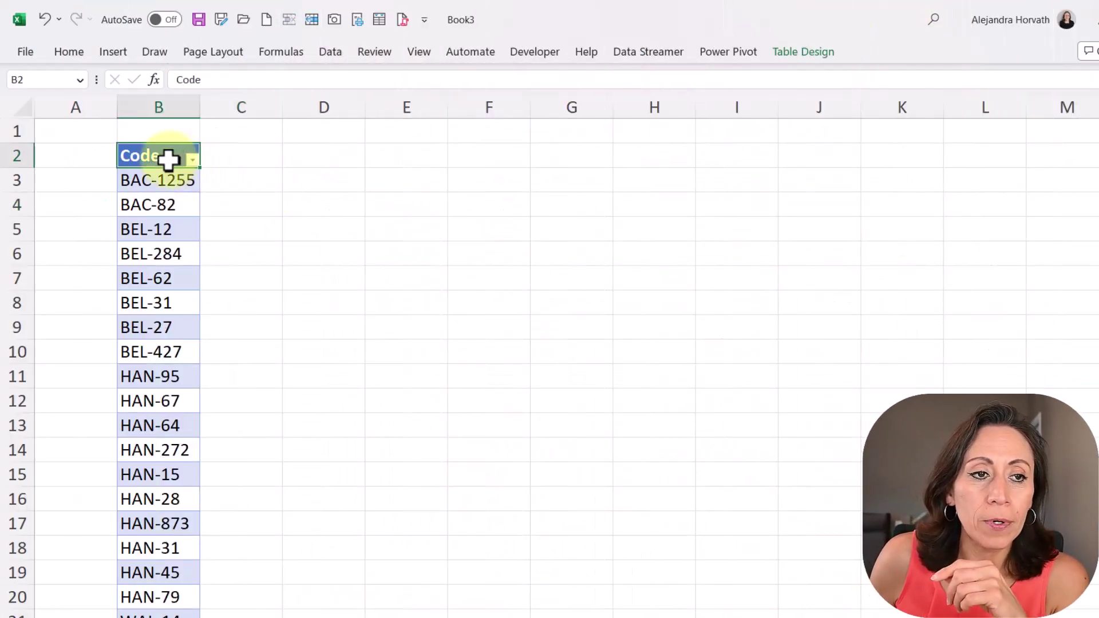
{"action": "scroll", "coordinate": [158, 209], "scroll_direction": "down", "scroll_amount": 2}
{"action": "scroll", "coordinate": [157, 210], "scroll_direction": "down", "scroll_amount": 1}
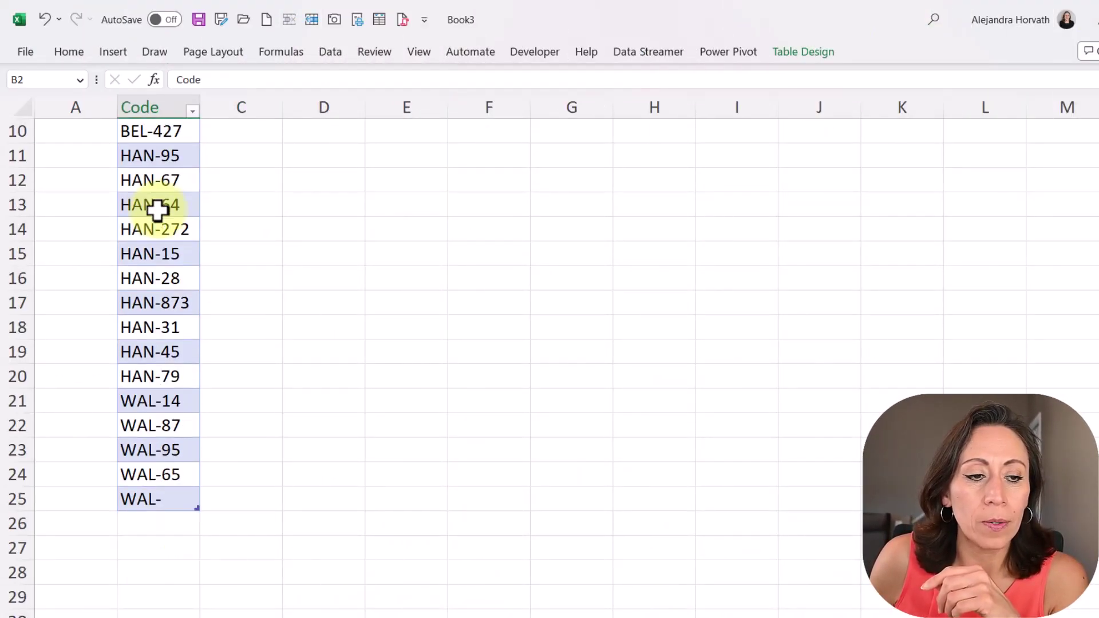
{"action": "scroll", "coordinate": [157, 212], "scroll_direction": "up", "scroll_amount": 3}
{"action": "left_click_drag", "start_coordinate": [172, 180], "coordinate": [218, 302]}
{"action": "key", "text": "ctrl+shift+Down"}
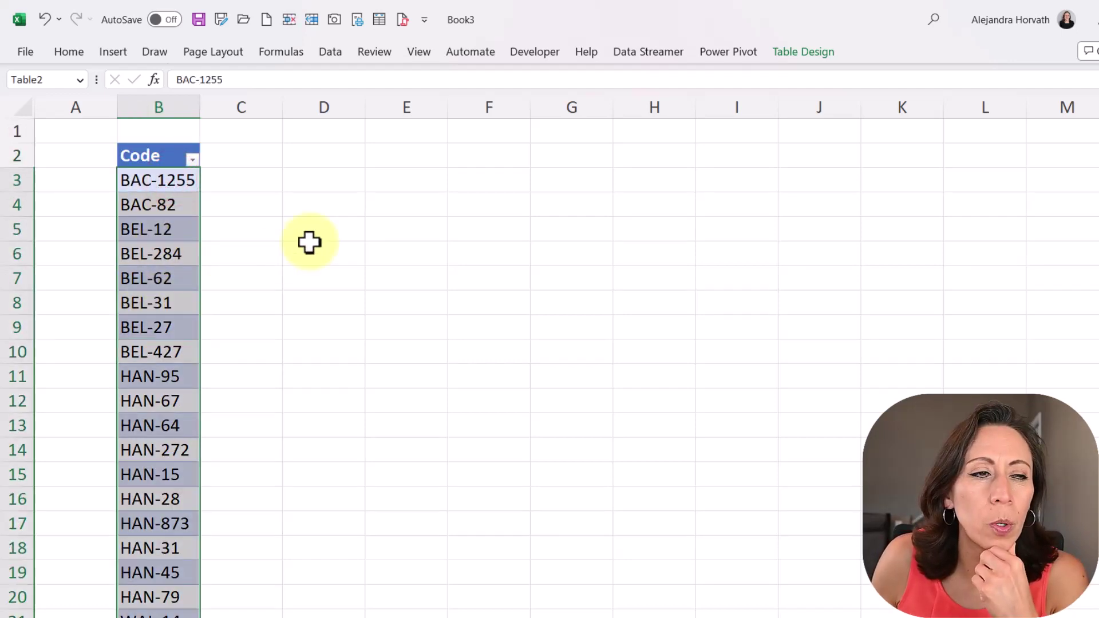
{"action": "scroll", "coordinate": [280, 273], "scroll_direction": "down", "scroll_amount": 2}
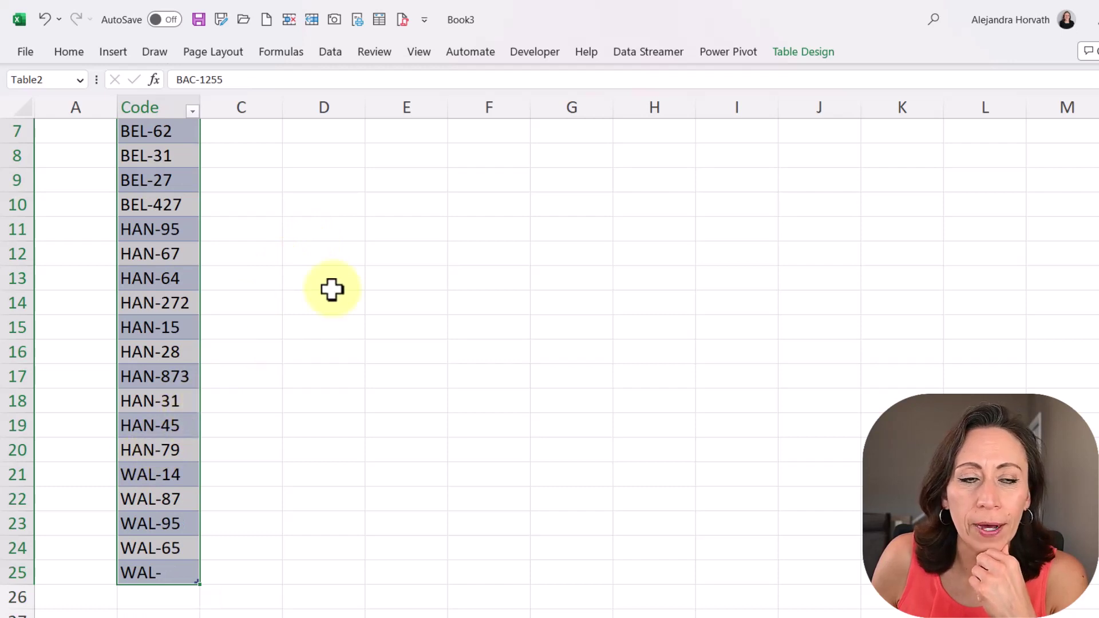
{"action": "scroll", "coordinate": [319, 277], "scroll_direction": "up", "scroll_amount": 2}
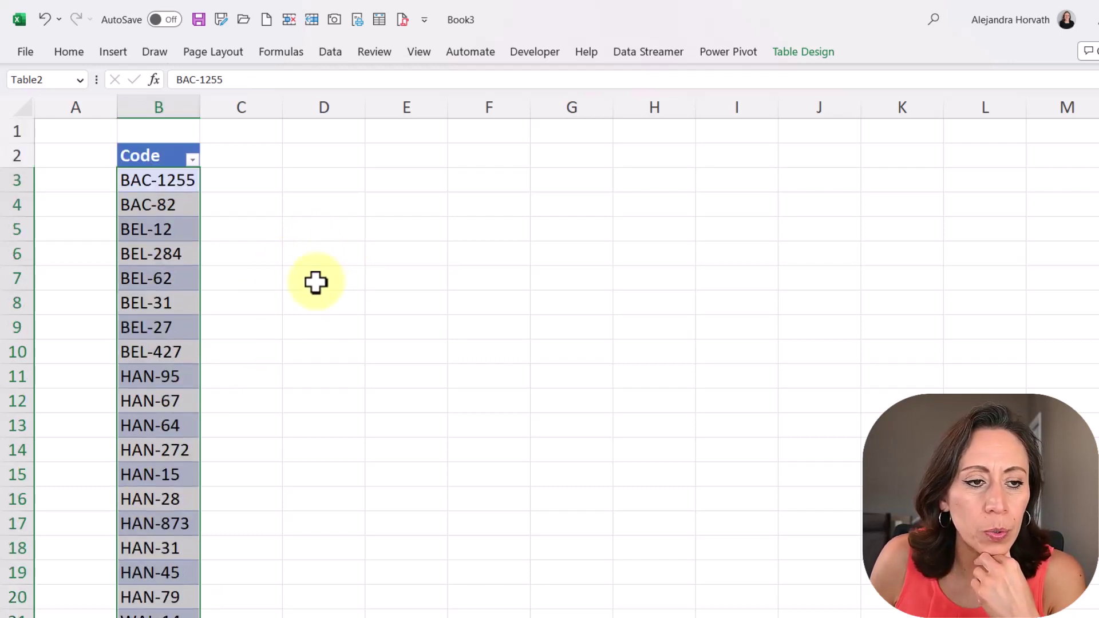
{"action": "left_click", "coordinate": [168, 224]}
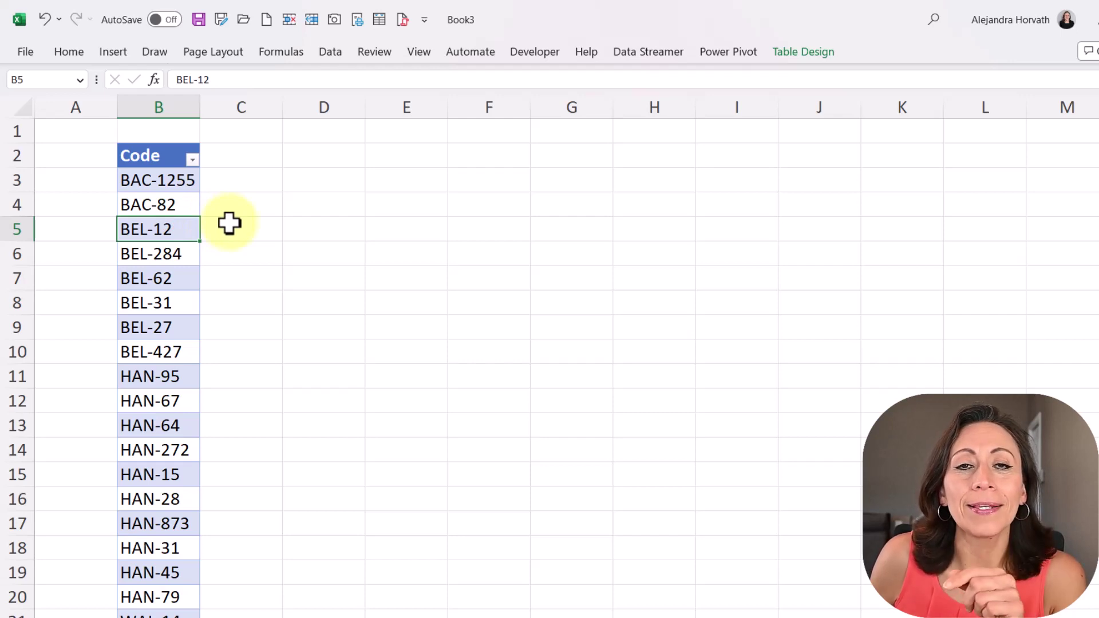
- Load the worksheet's Code table into the Power Query Editor with Get Data from Table/Range
{"action": "right_click", "coordinate": [164, 254]}
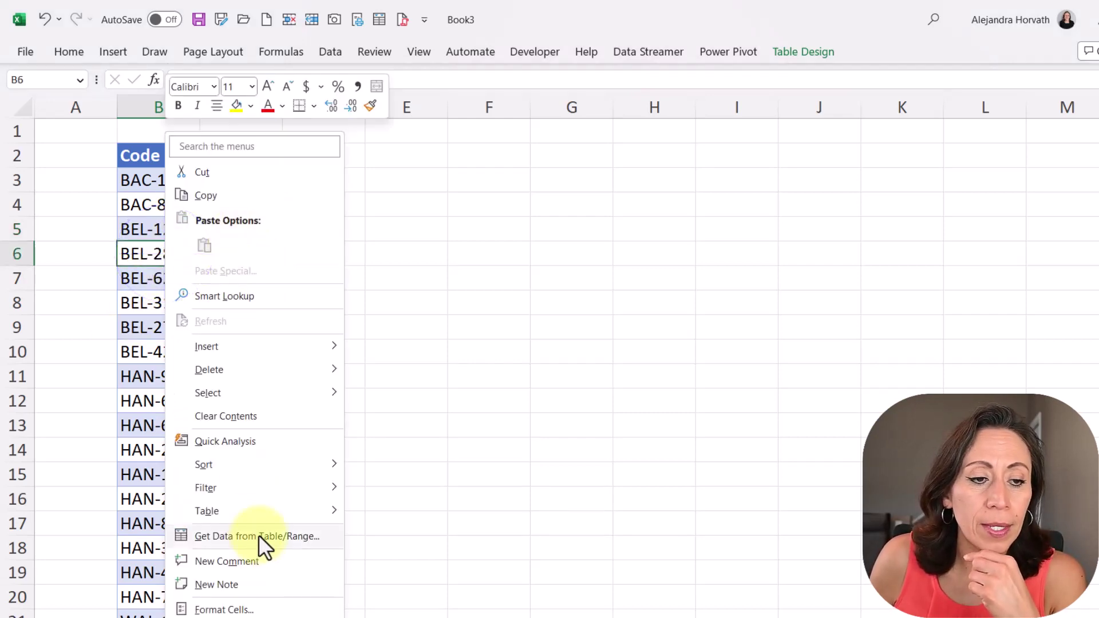
{"action": "left_click", "coordinate": [258, 535]}
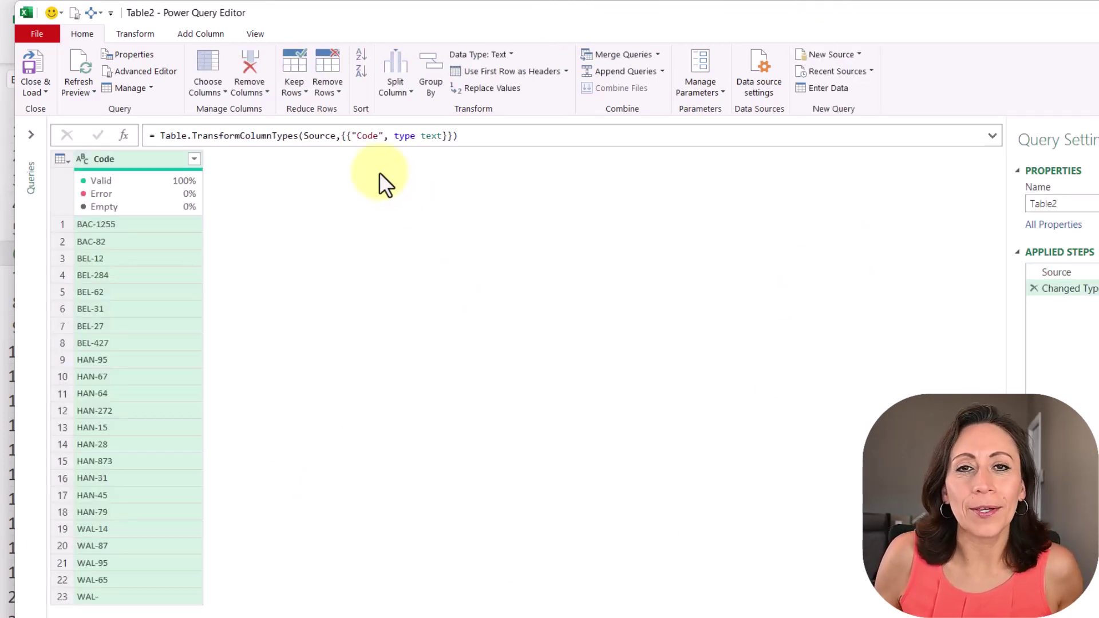
{"action": "key", "text": "ctrl+minus"}
{"action": "key", "text": "ctrl+minus"}
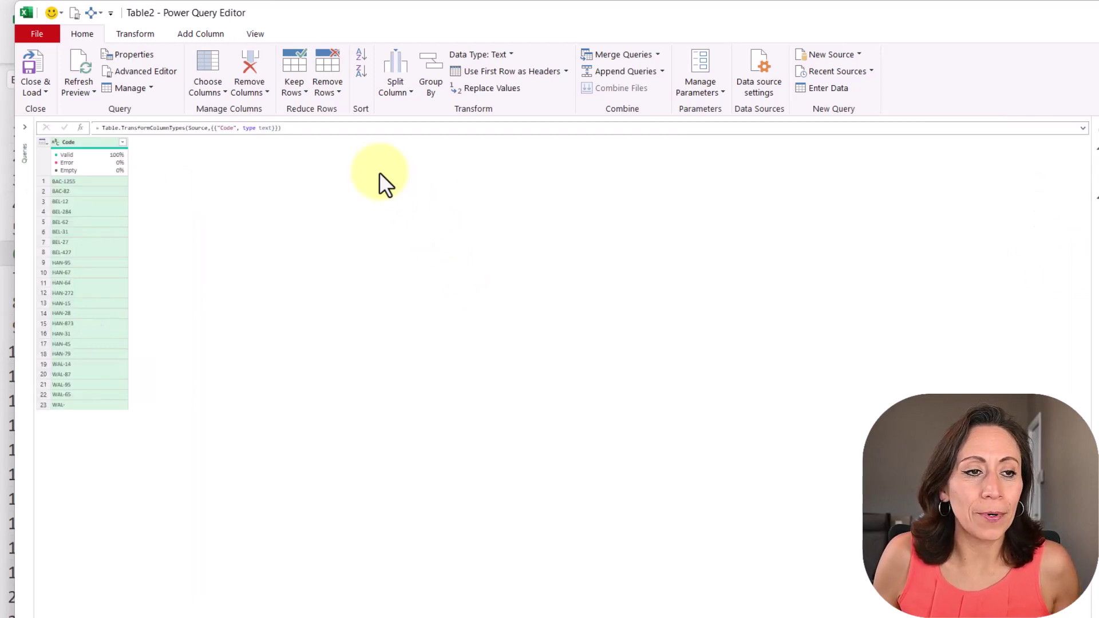
{"action": "key", "text": "ctrl+plus"}
{"action": "key", "text": "ctrl+plus"}
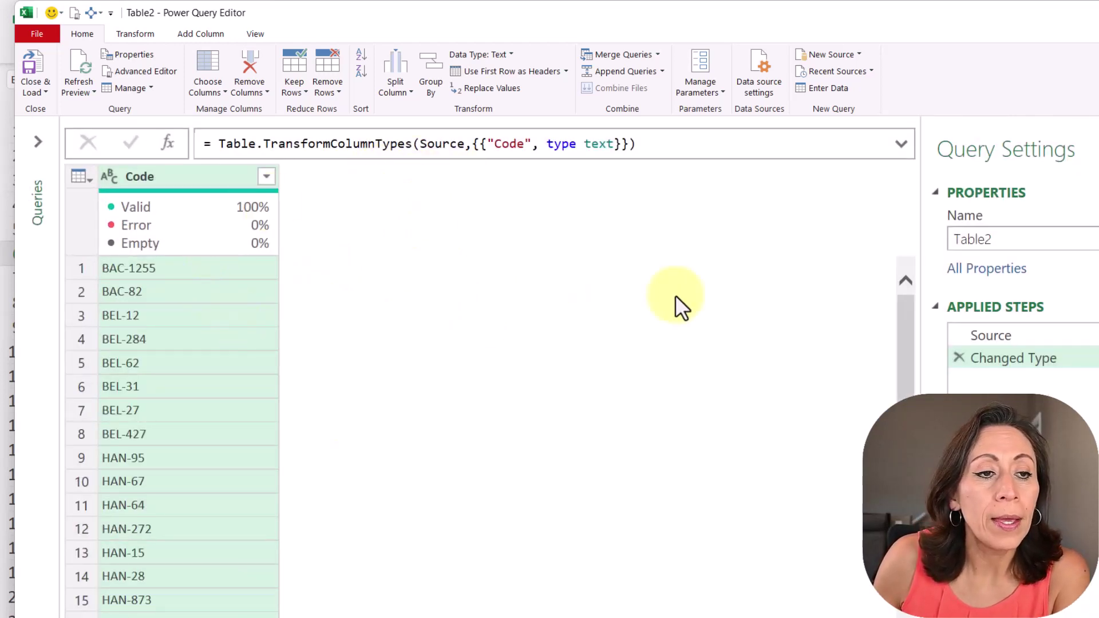
- Delete the Changed Type step from the Table2 query and add a custom step that references Source
{"action": "left_click", "coordinate": [1019, 359]}
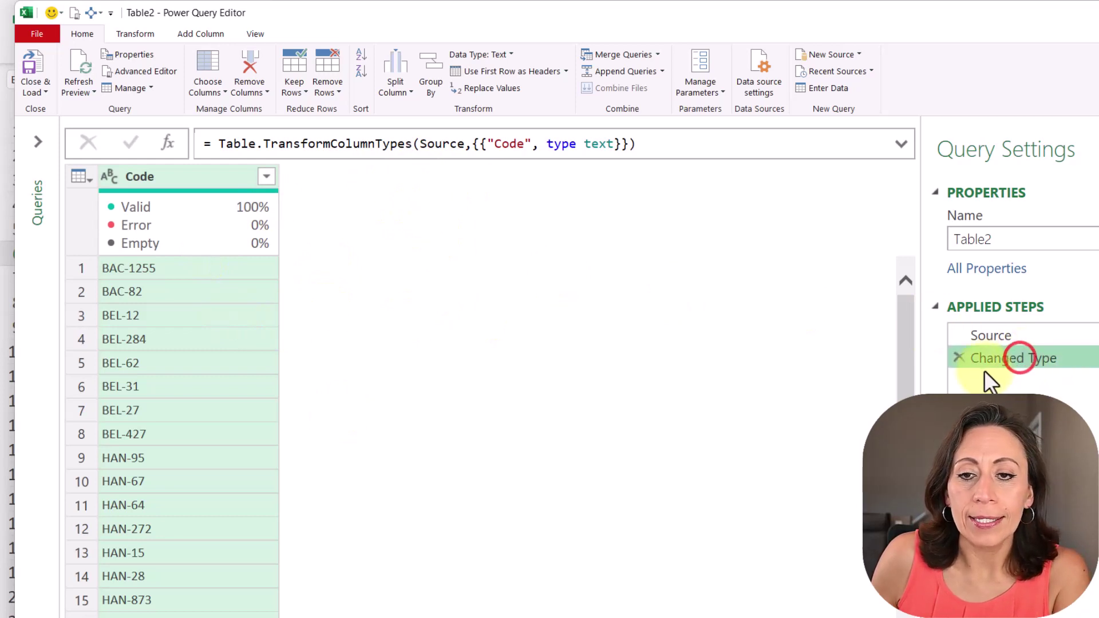
{"action": "left_click", "coordinate": [957, 358]}
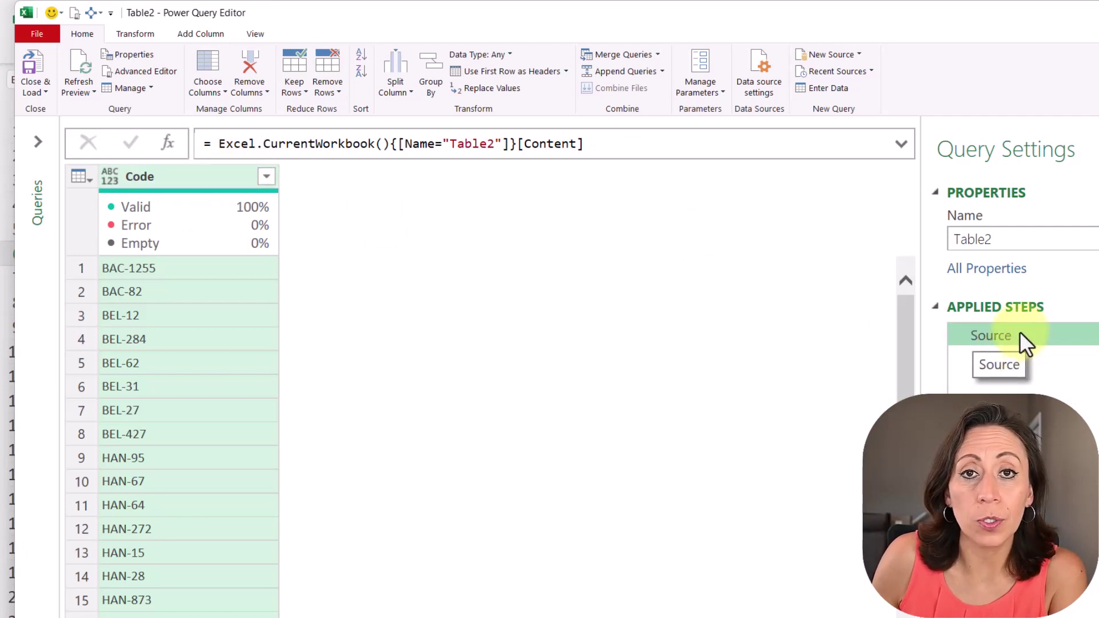
{"action": "left_click", "coordinate": [456, 143]}
{"action": "double_click", "coordinate": [451, 144]}
{"action": "left_click", "coordinate": [687, 148]}
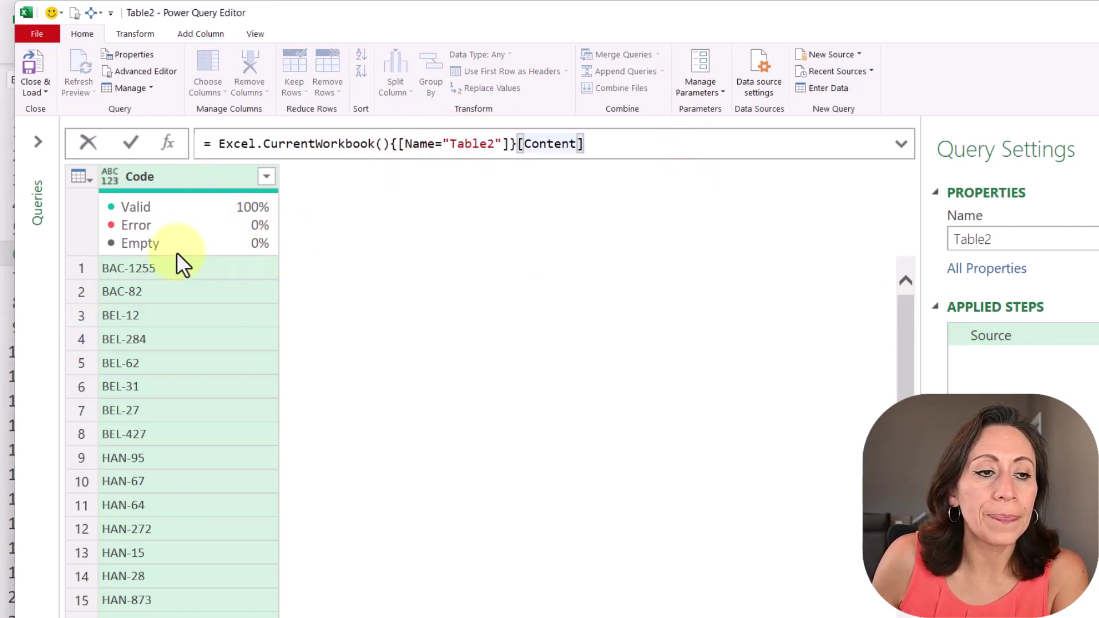
{"action": "left_click", "coordinate": [167, 145]}
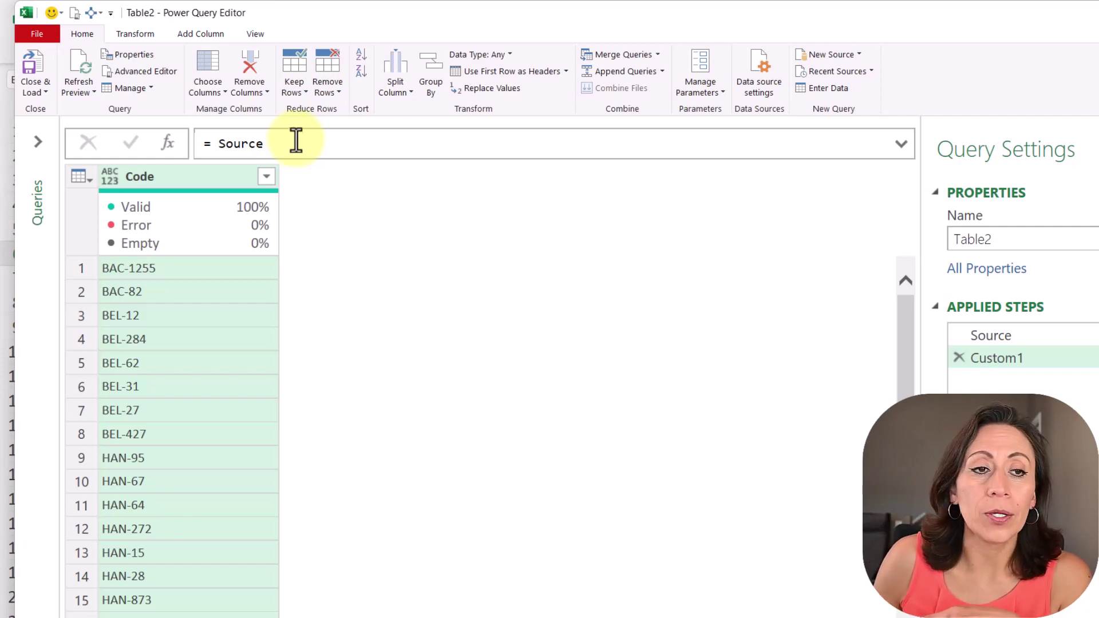
- Start the custom step's formula with Table.TransformRows, using Source as the table argument
{"action": "left_click", "coordinate": [295, 142]}
{"action": "type", "text": "tabl"}
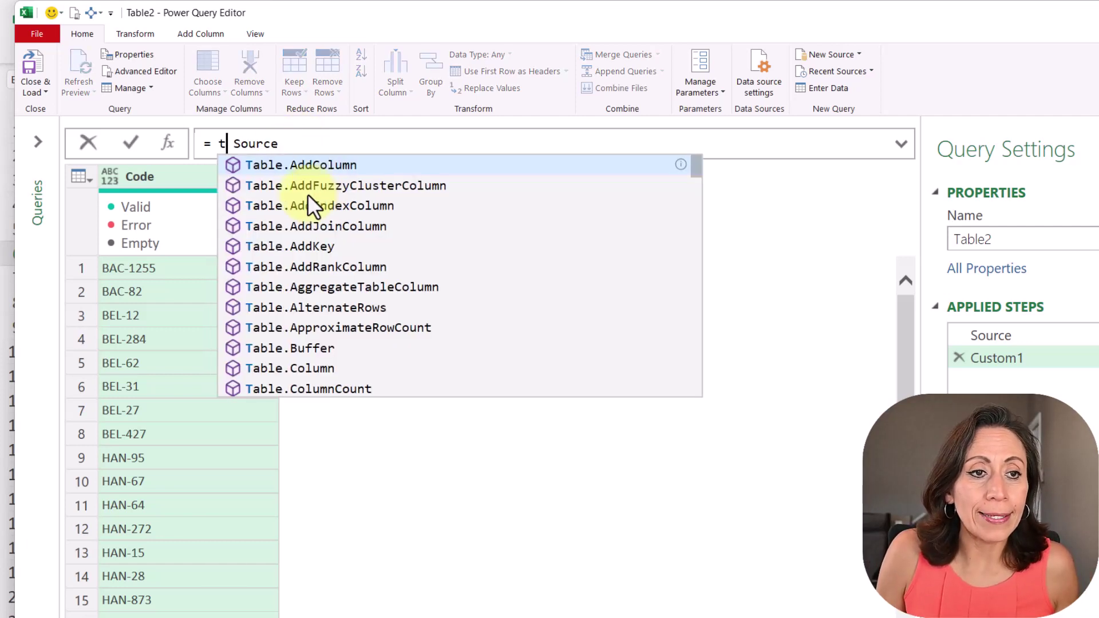
{"action": "type", "text": "trro"}
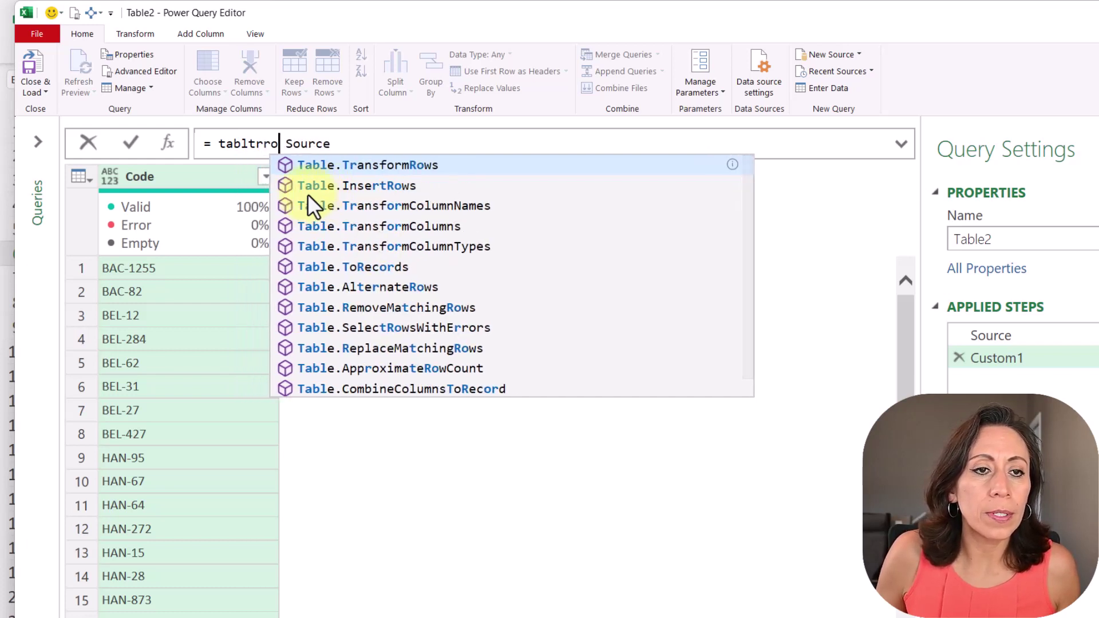
{"action": "key", "text": "Tab"}
{"action": "type", "text": "("}
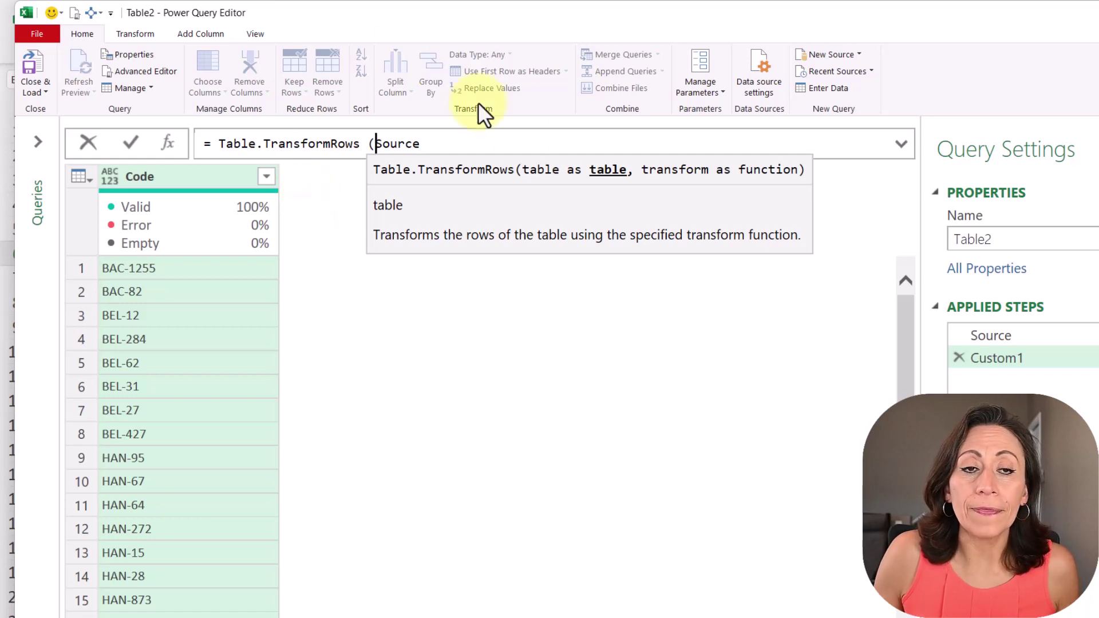
{"action": "left_click", "coordinate": [475, 141]}
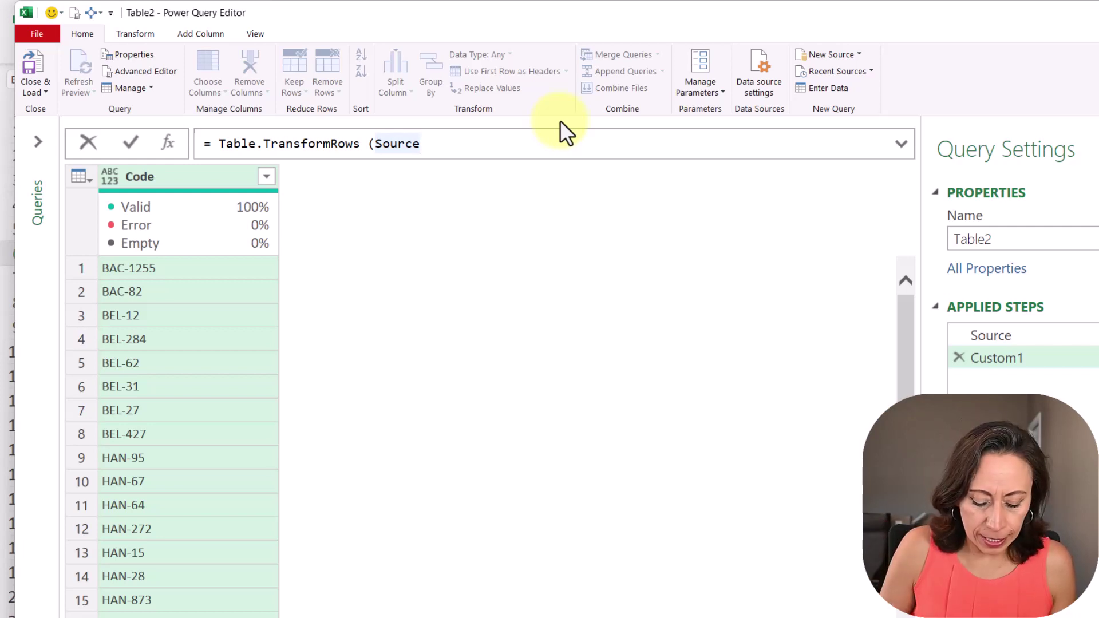
{"action": "type", "text": ","}
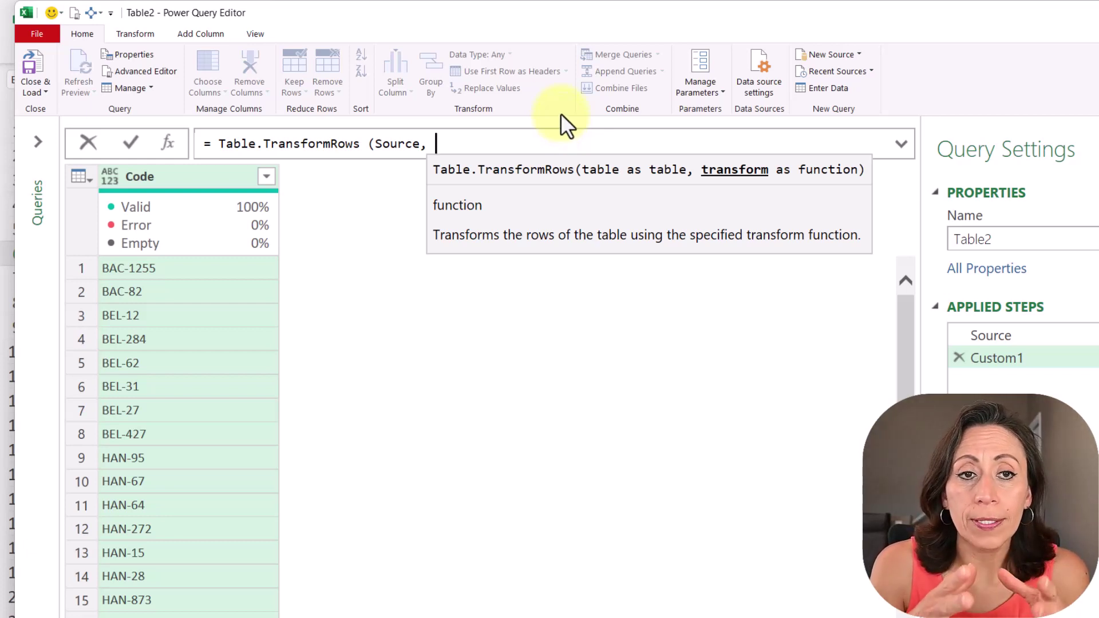
- Begin the transform argument of Table.TransformRows with each followed by the Text.AfterDelimiter function
{"action": "type", "text": "each"}
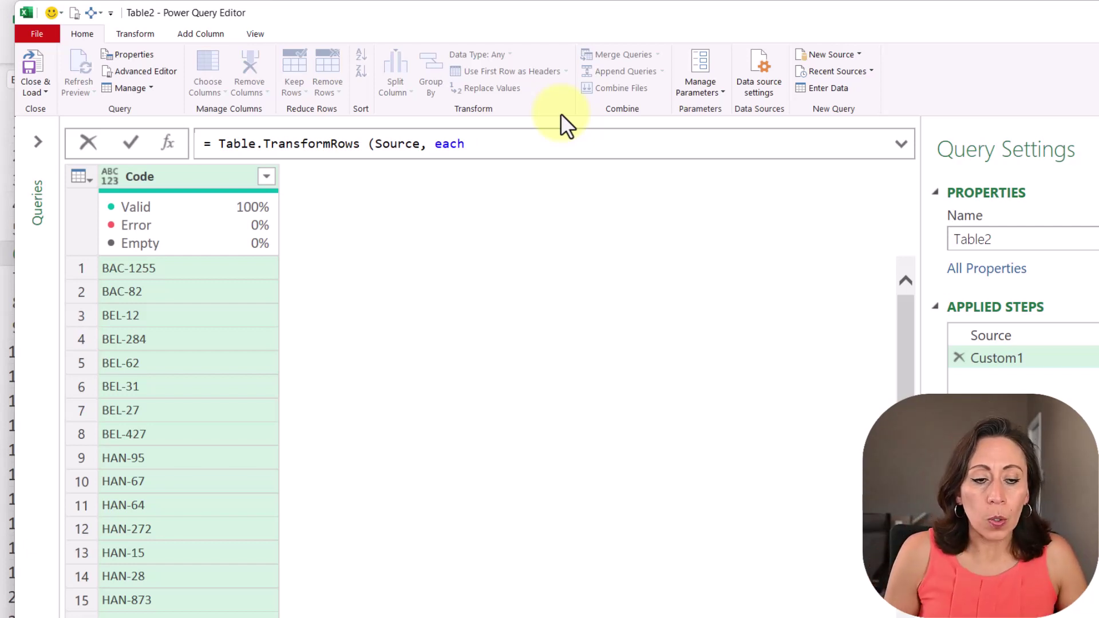
{"action": "type", "text": "te"}
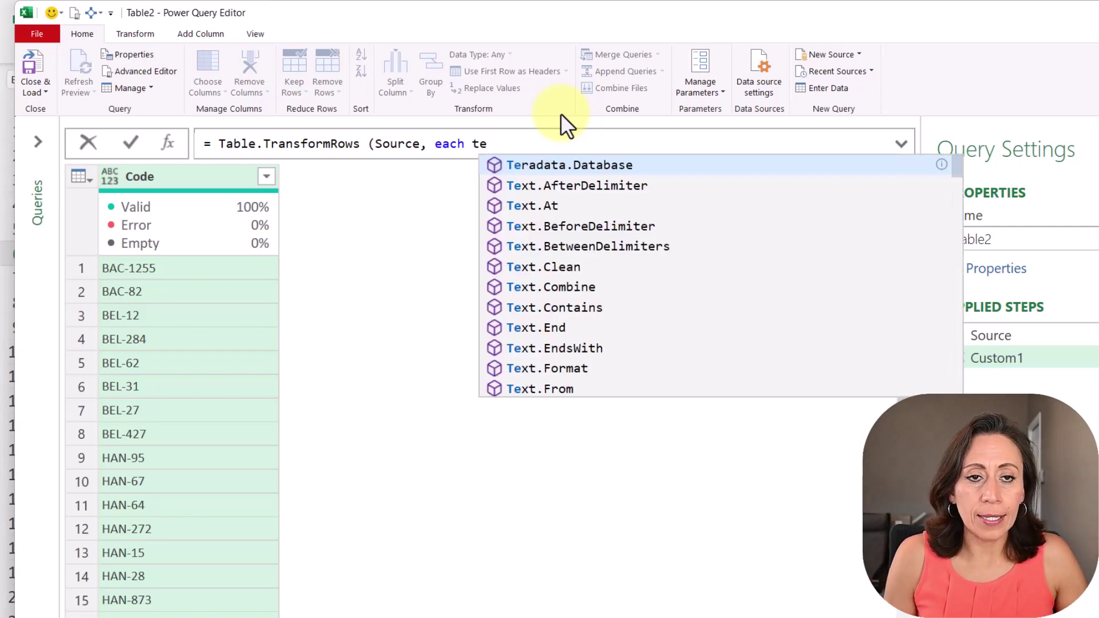
{"action": "type", "text": "aft"}
{"action": "key", "text": "Tab"}
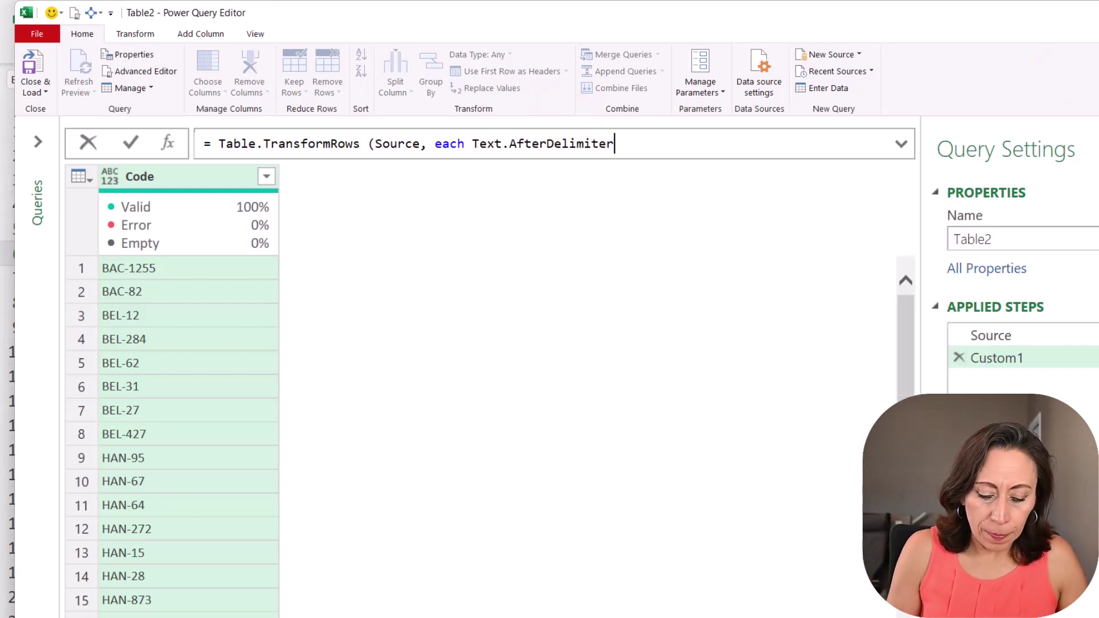
{"action": "type", "text": "("}
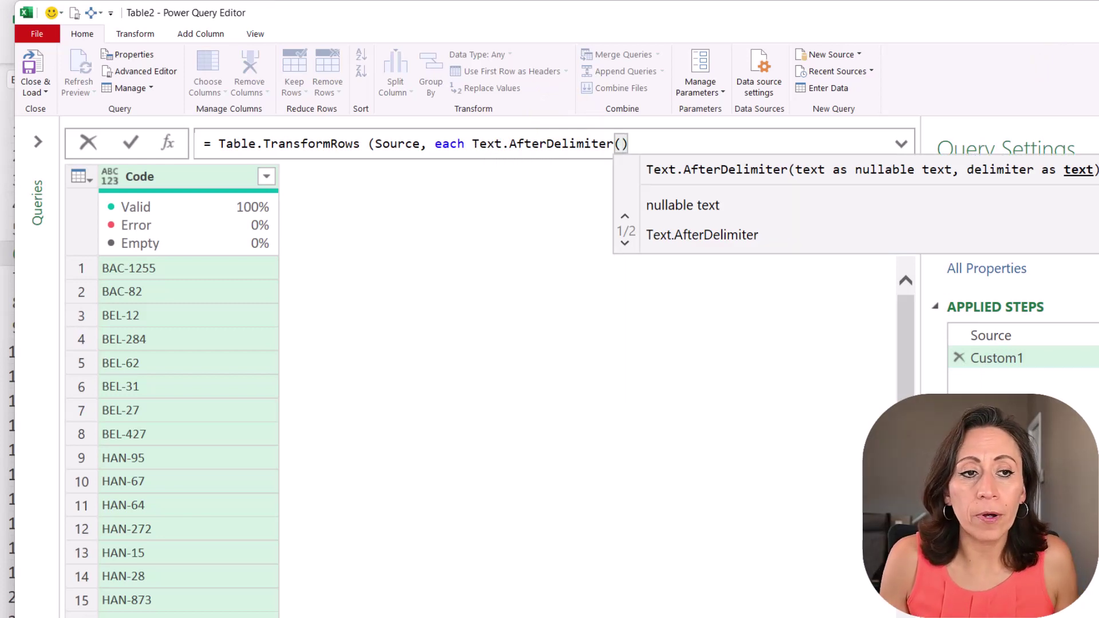
- Give Text.AfterDelimiter the [Code] column and the "-" delimiter, close the Table.TransformRows formula, and commit it
{"action": "type", "text": "[Co"}
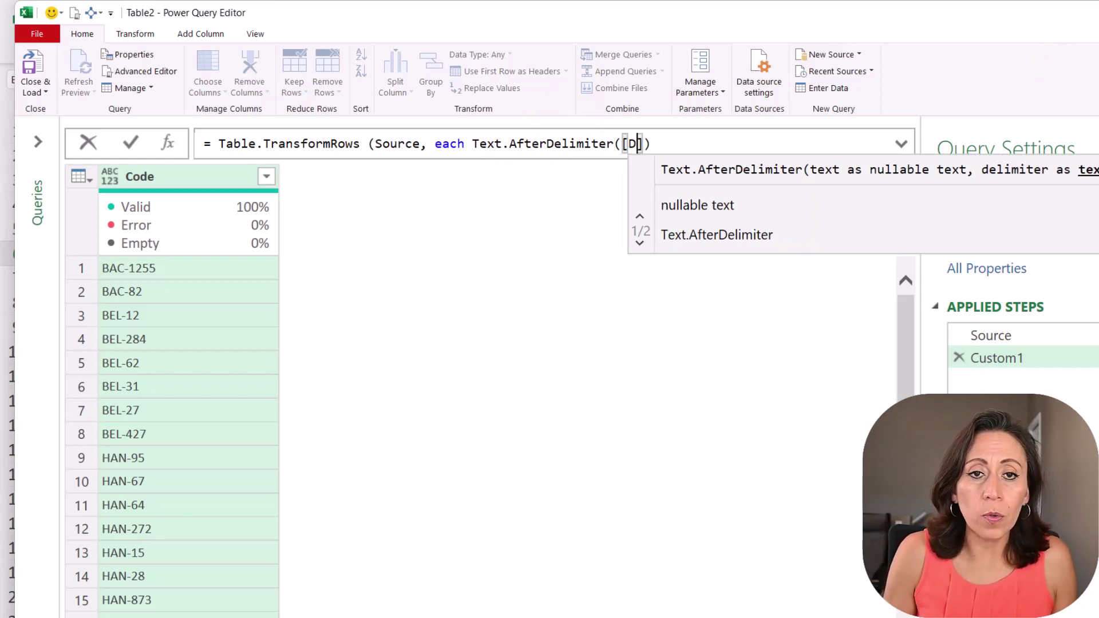
{"action": "type", "text": "de]"}
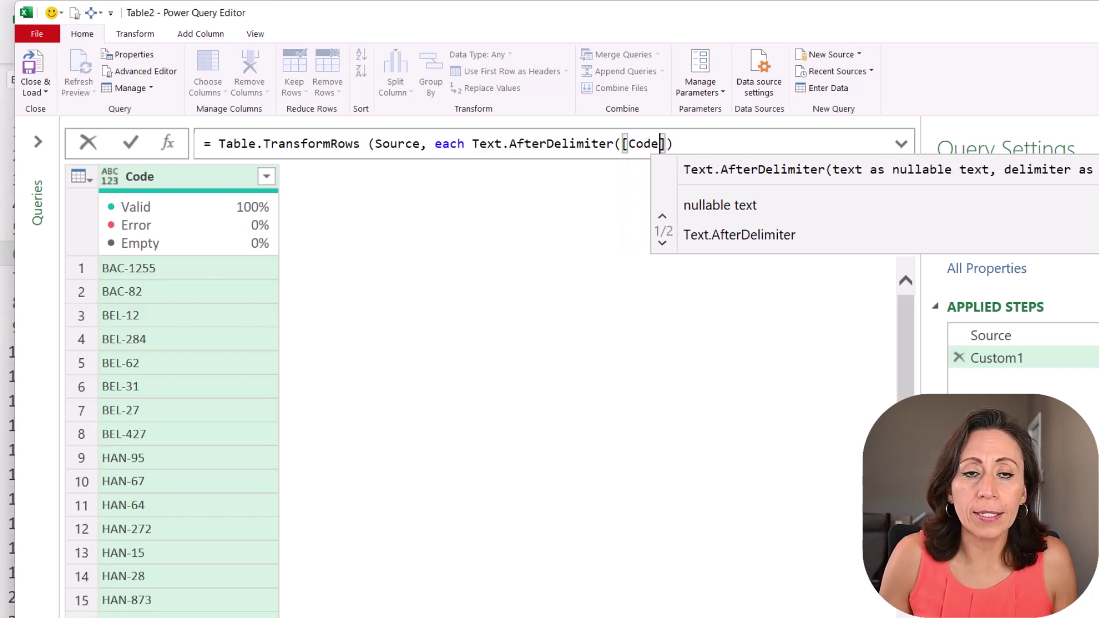
{"action": "type", "text": ", "}
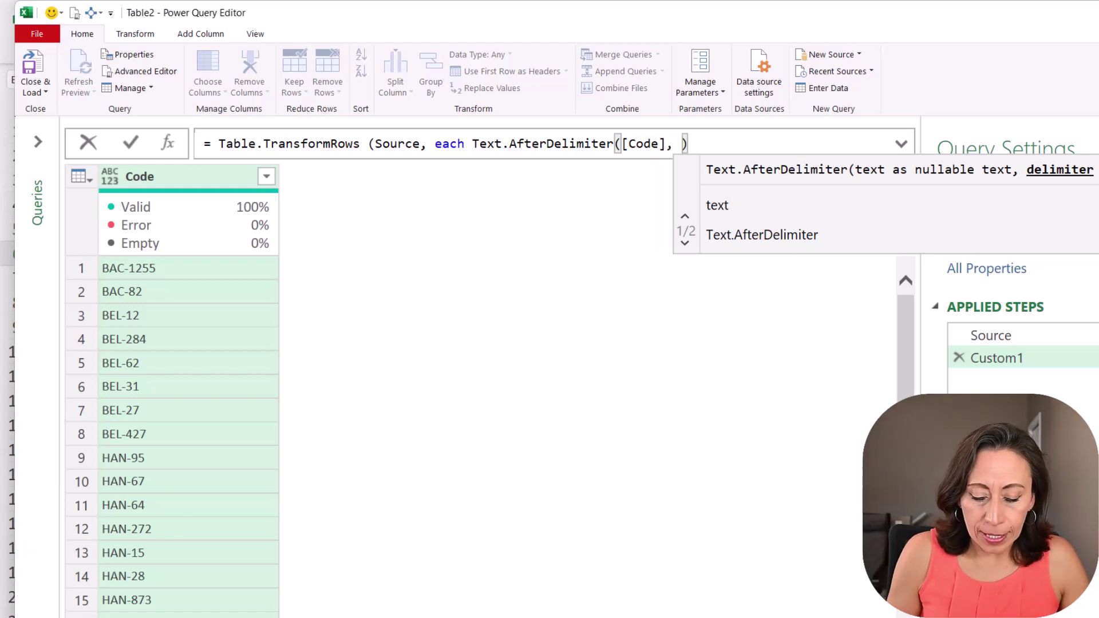
{"action": "type", "text": "\"-"}
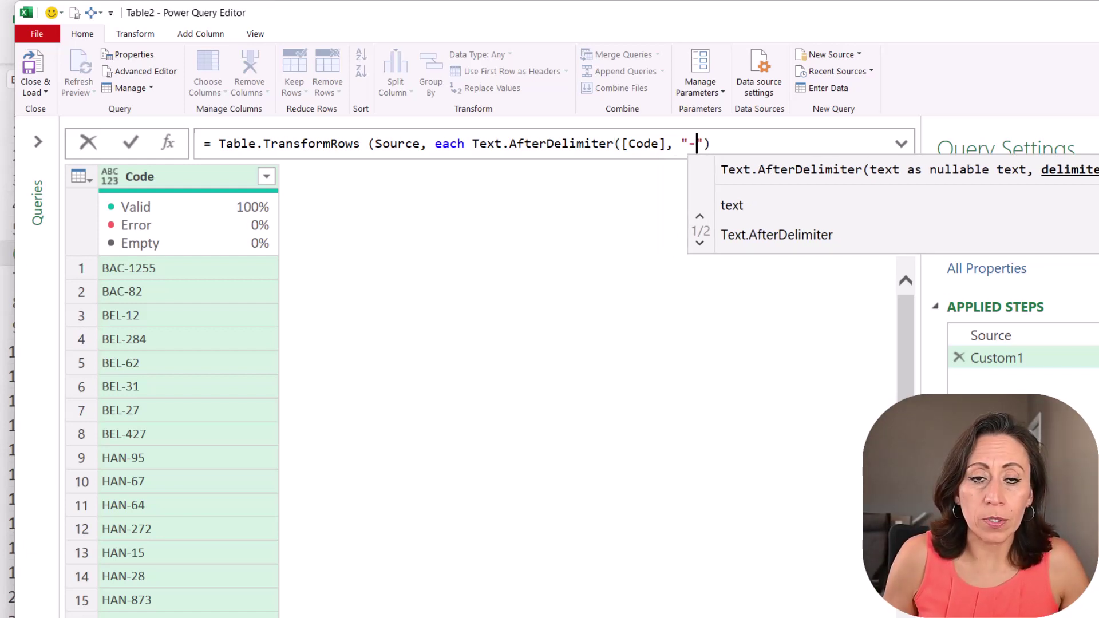
{"action": "type", "text": "\""}
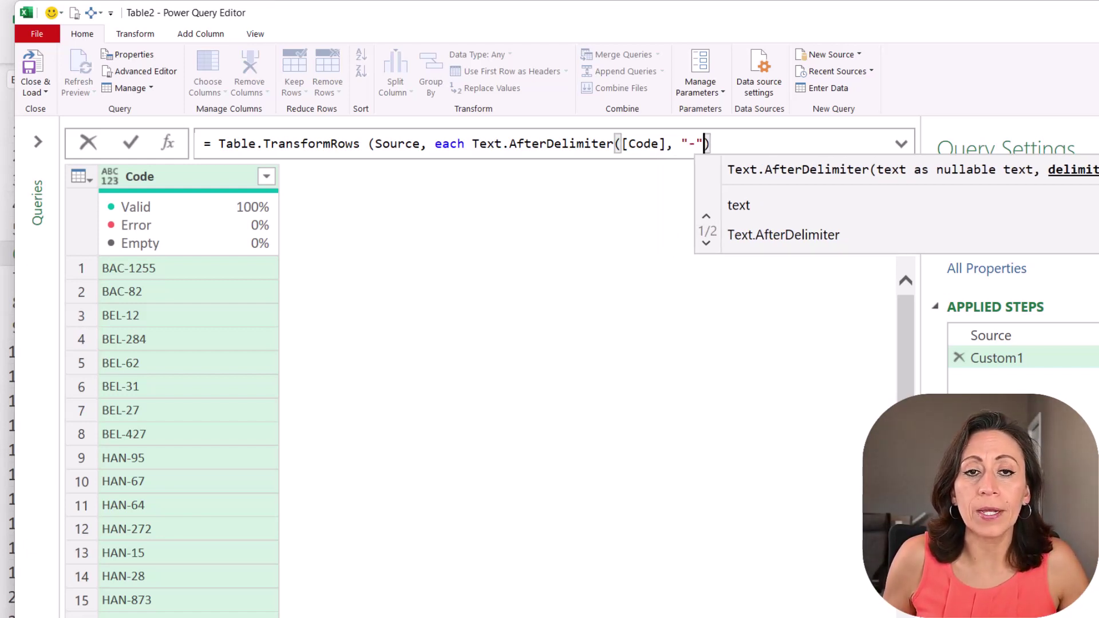
{"action": "type", "text": ")"}
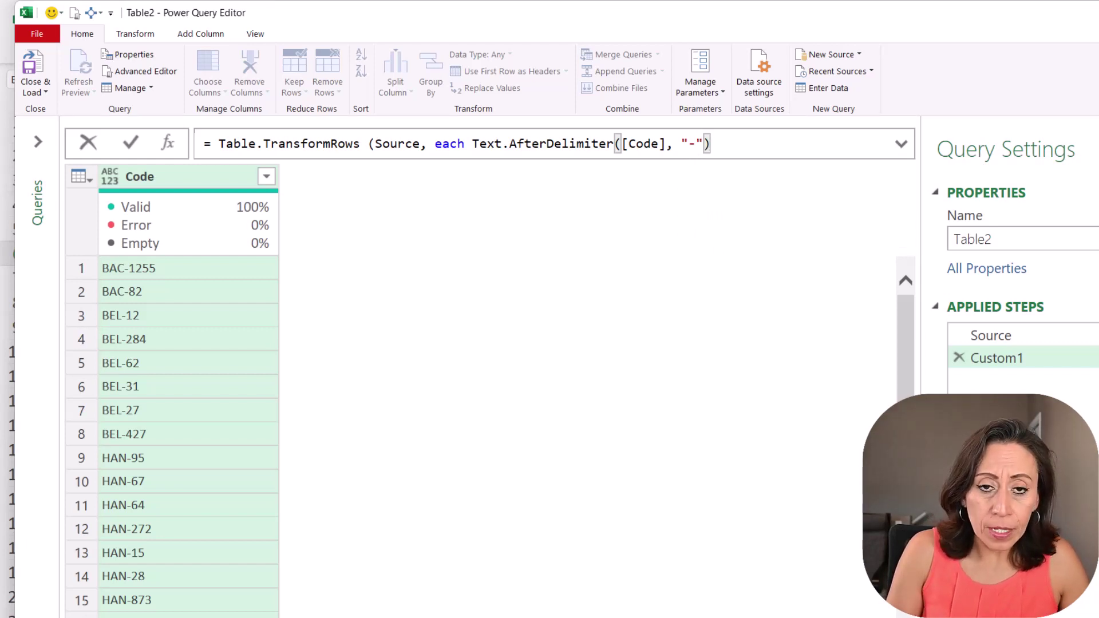
{"action": "type", "text": ")"}
{"action": "key", "text": "Return"}
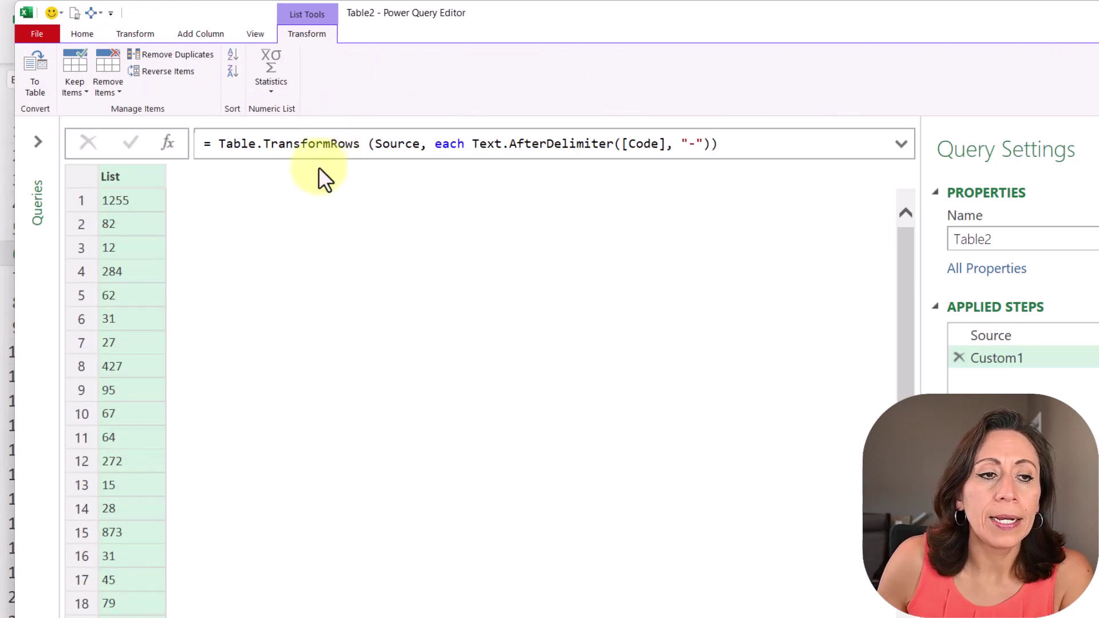
- Inspect several values in the resulting list of extracted code numbers
{"action": "left_click", "coordinate": [140, 199]}
{"action": "left_click", "coordinate": [139, 220]}
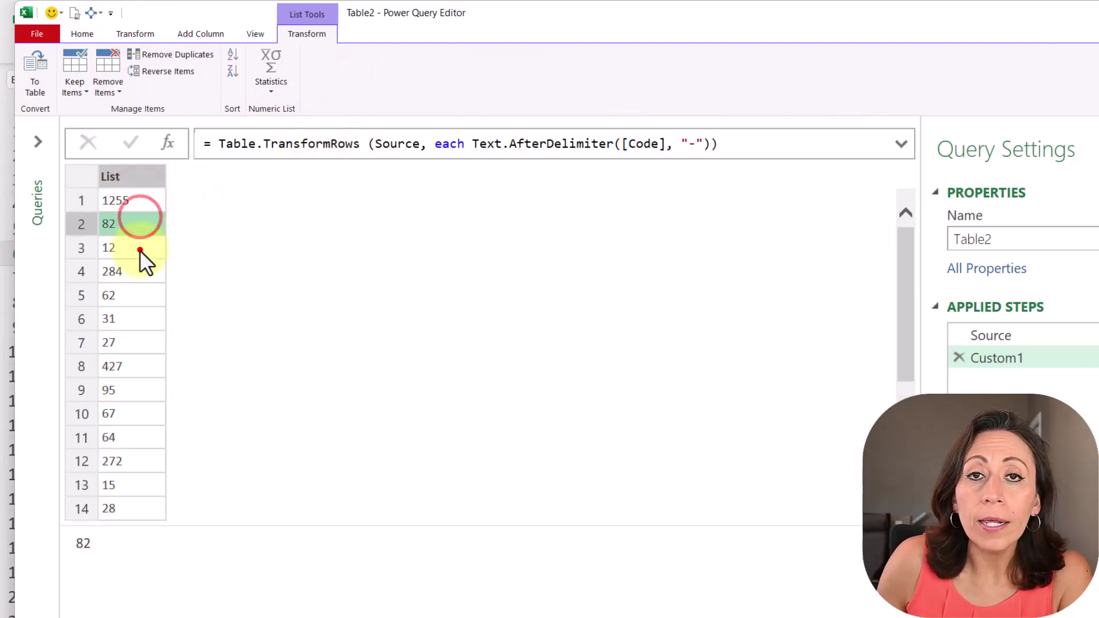
{"action": "left_click", "coordinate": [140, 247]}
{"action": "left_click", "coordinate": [136, 272]}
{"action": "left_click", "coordinate": [125, 318]}
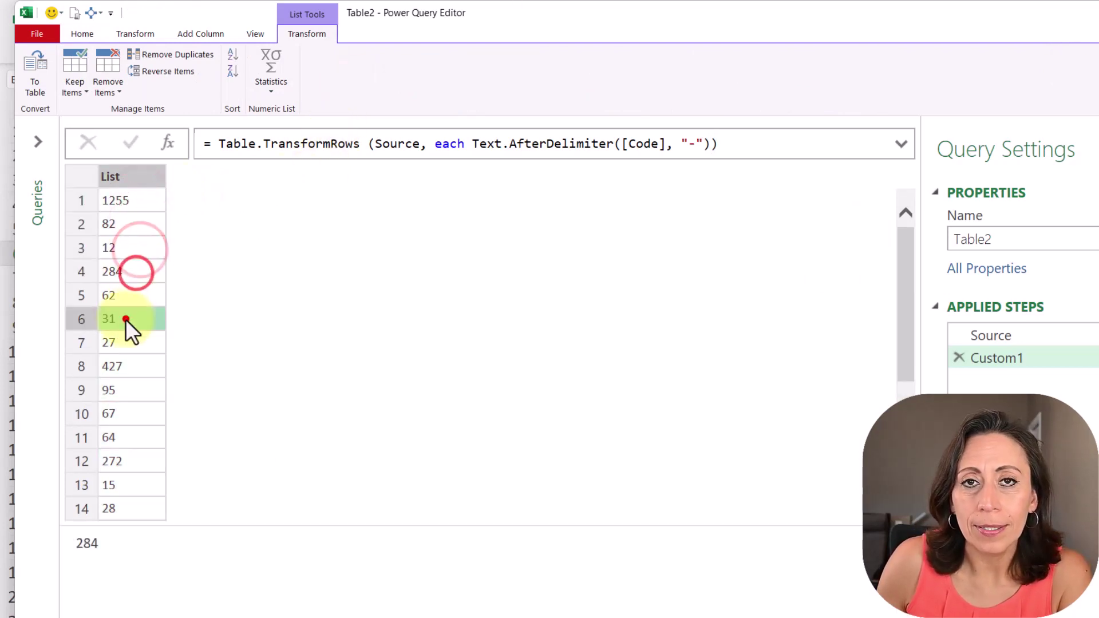
{"action": "left_click", "coordinate": [125, 360]}
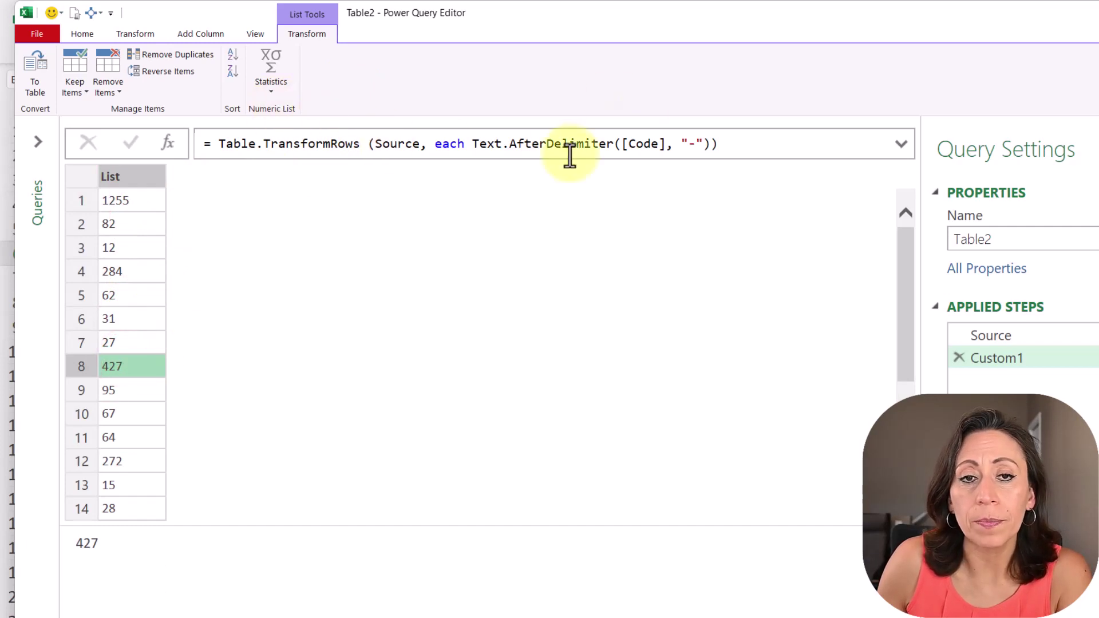
{"action": "left_click", "coordinate": [127, 177]}
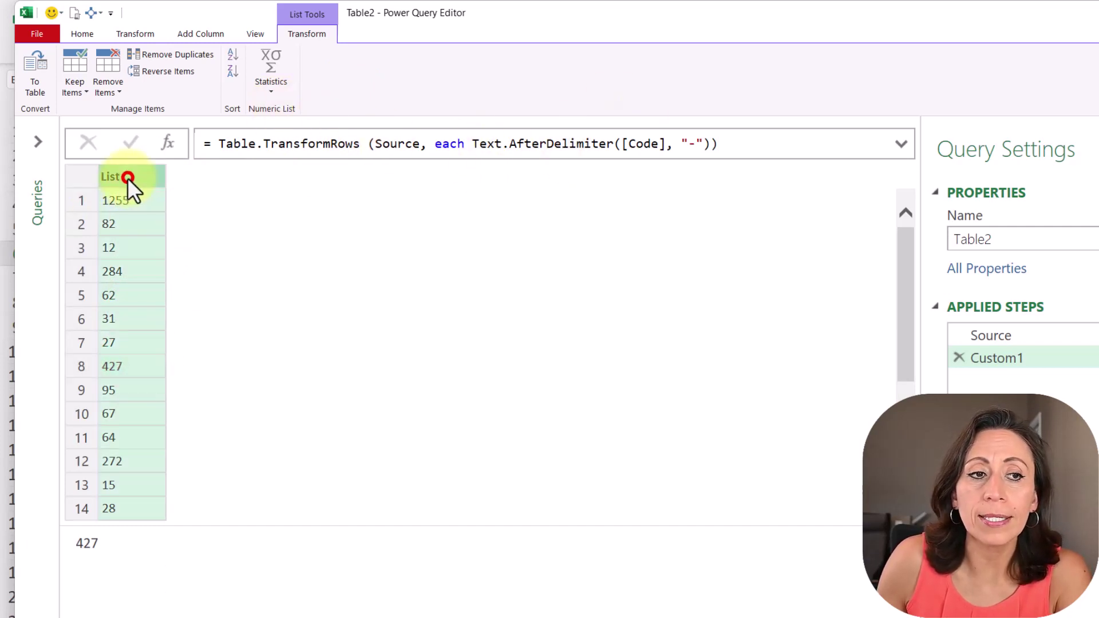
- Expand the formula bar and put the Text.AfterDelimiter expression on a new line below let, assigned to variable a
{"action": "left_click", "coordinate": [902, 144]}
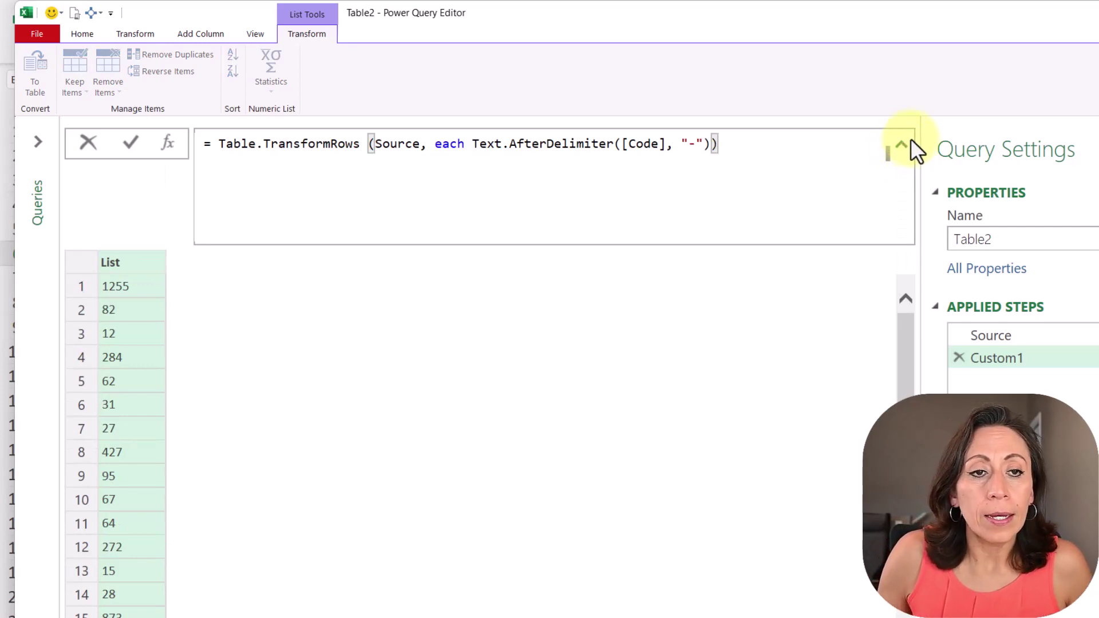
{"action": "key", "text": "Left"}
{"action": "key", "text": "Left"}
{"action": "key", "text": "Left"}
{"action": "key", "text": "Left"}
{"action": "key", "text": "Left"}
{"action": "key", "text": "Left"}
{"action": "key", "text": "Left"}
{"action": "key", "text": "Left"}
{"action": "key", "text": "Left"}
{"action": "key", "text": "Left"}
{"action": "key", "text": "Left"}
{"action": "key", "text": "Left"}
{"action": "key", "text": "Left"}
{"action": "key", "text": "Left"}
{"action": "key", "text": "Left"}
{"action": "key", "text": "Left"}
{"action": "key", "text": "Left"}
{"action": "key", "text": "Left"}
{"action": "key", "text": "Left"}
{"action": "key", "text": "Left"}
{"action": "key", "text": "Left"}
{"action": "key", "text": "Left"}
{"action": "key", "text": "Left"}
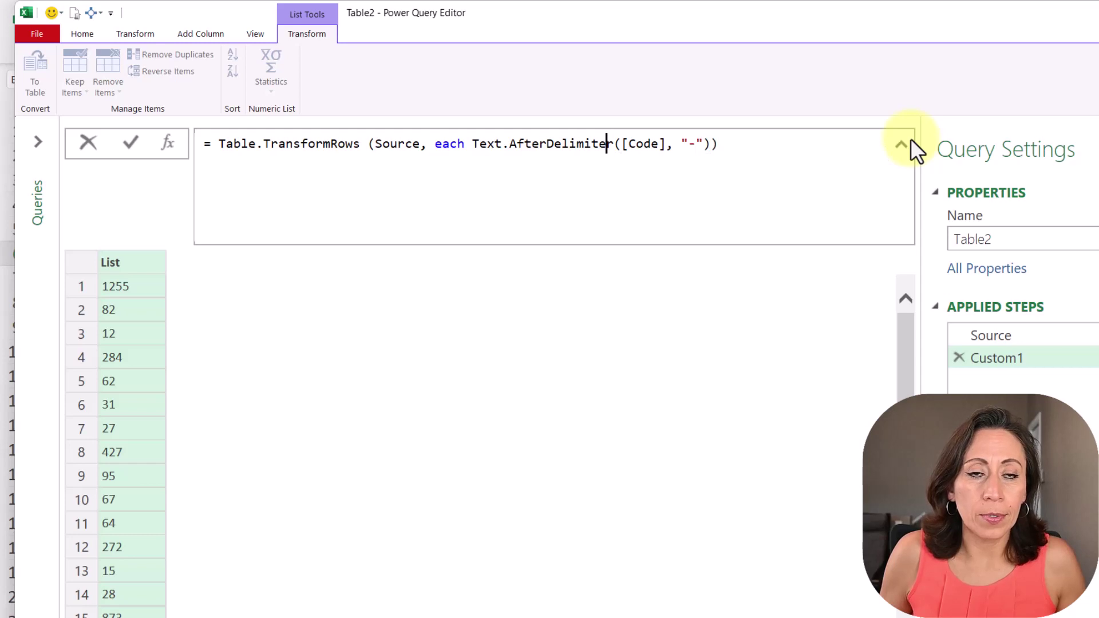
{"action": "key", "text": "Left"}
{"action": "key", "text": "Left"}
{"action": "key", "text": "Left"}
{"action": "key", "text": "Left"}
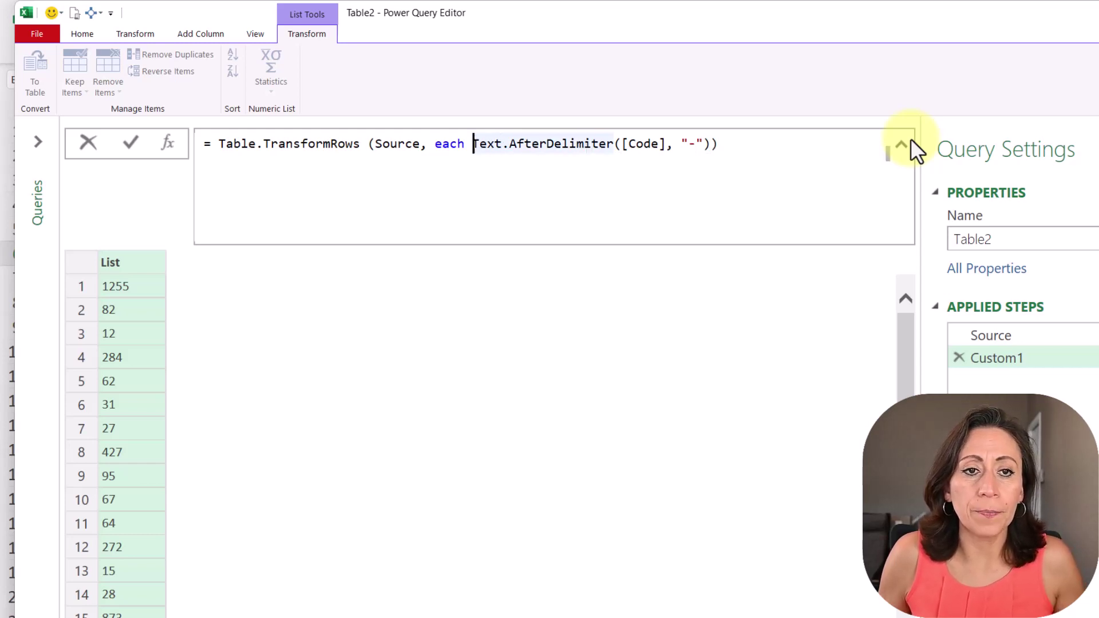
{"action": "key", "text": "shift+Return"}
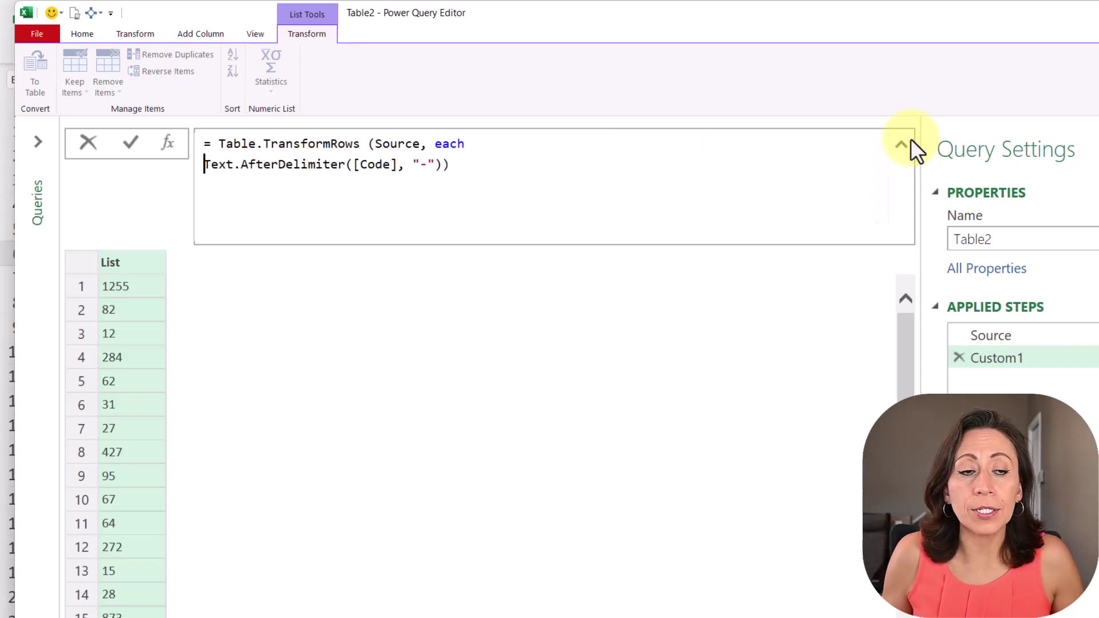
{"action": "type", "text": "let"}
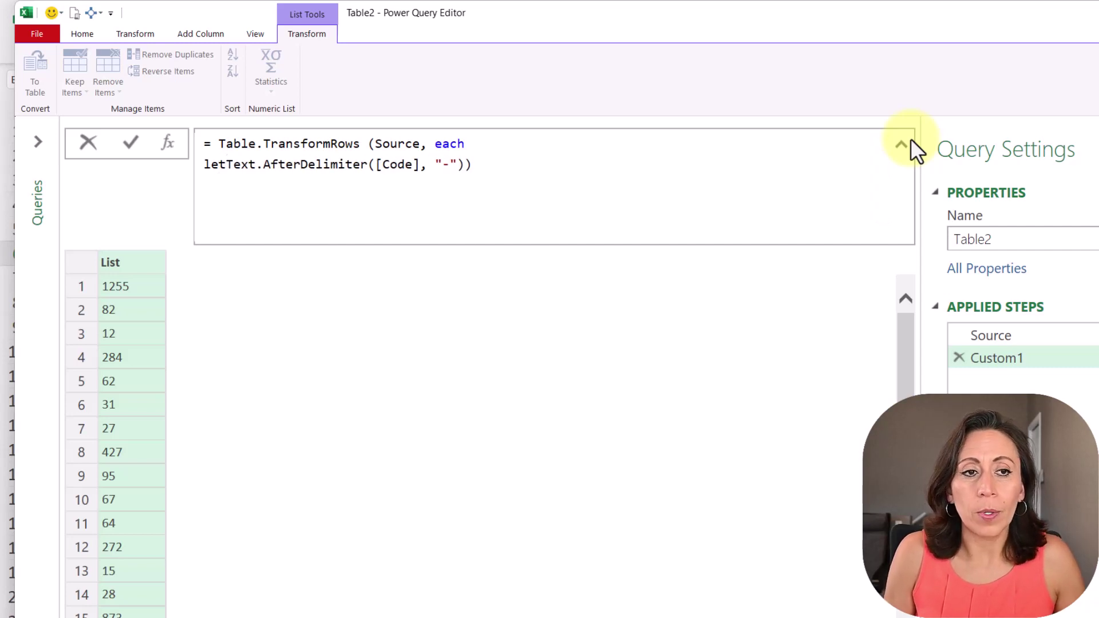
{"action": "key", "text": "shift+Return"}
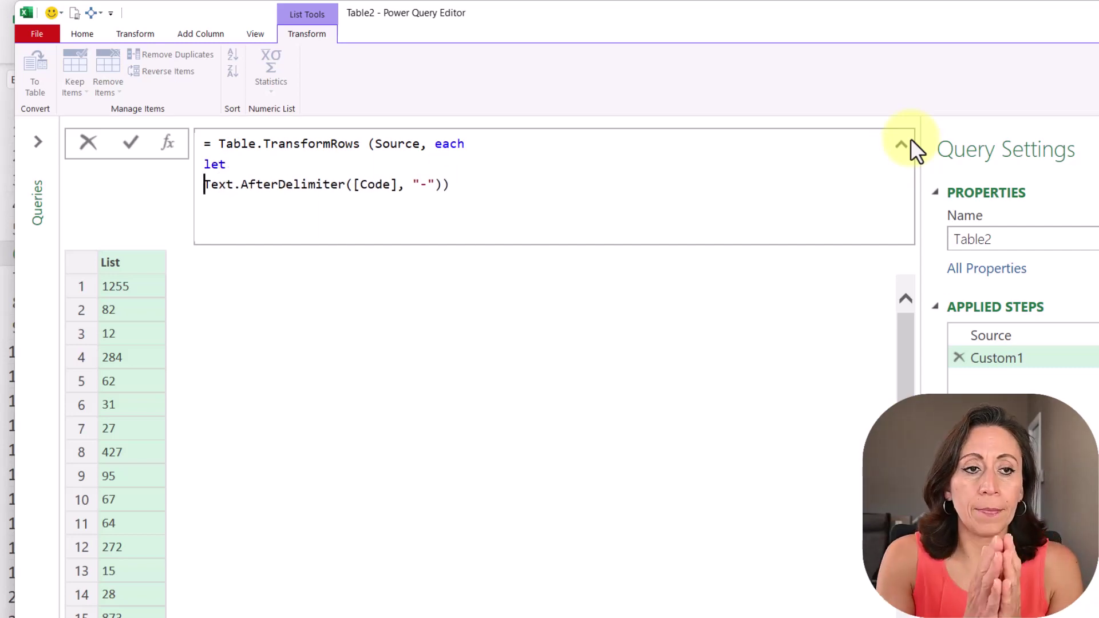
{"action": "type", "text": "a ="}
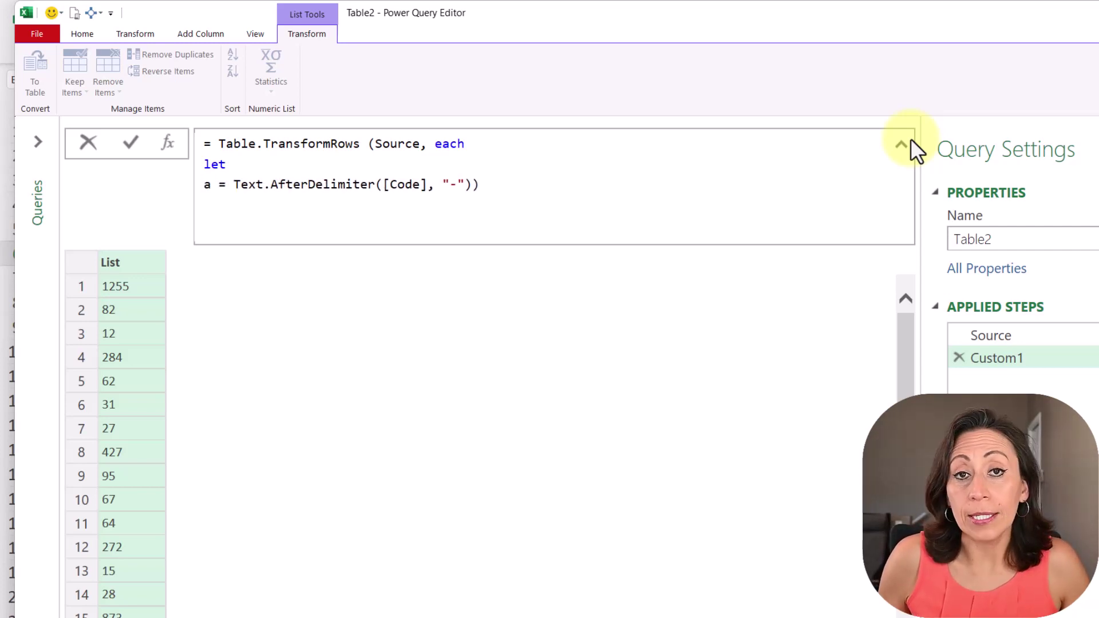
- Move the closing parenthesis of Table.TransformRows to its own line and end variable a's line with a comma
{"action": "key", "text": "End"}
{"action": "key", "text": "Left"}
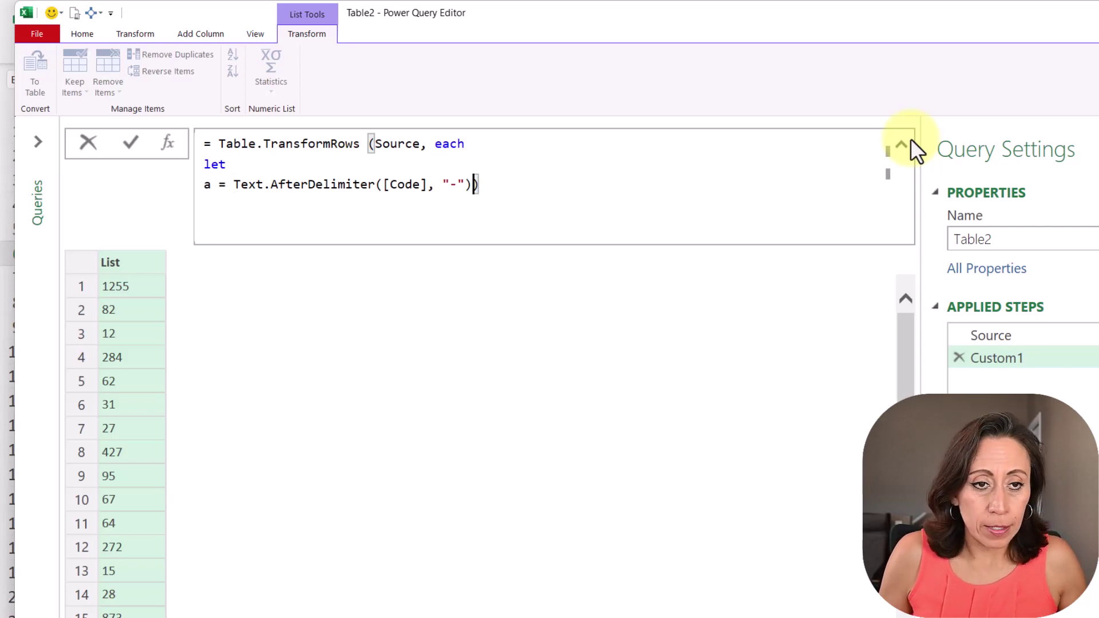
{"action": "key", "text": "Return"}
{"action": "key", "text": "Left"}
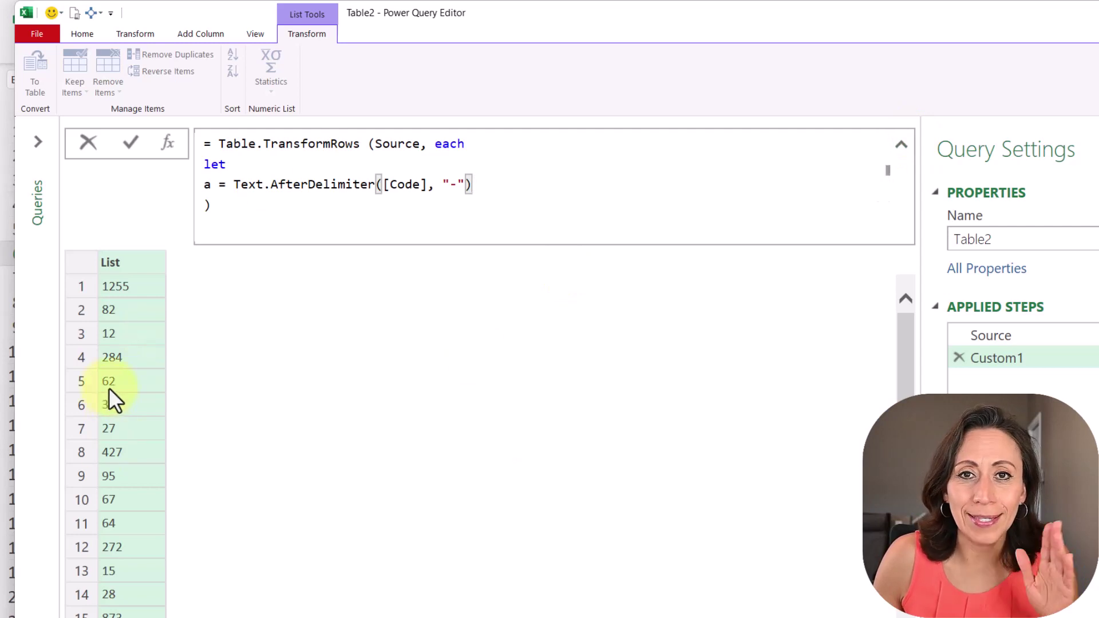
{"action": "type", "text": ","}
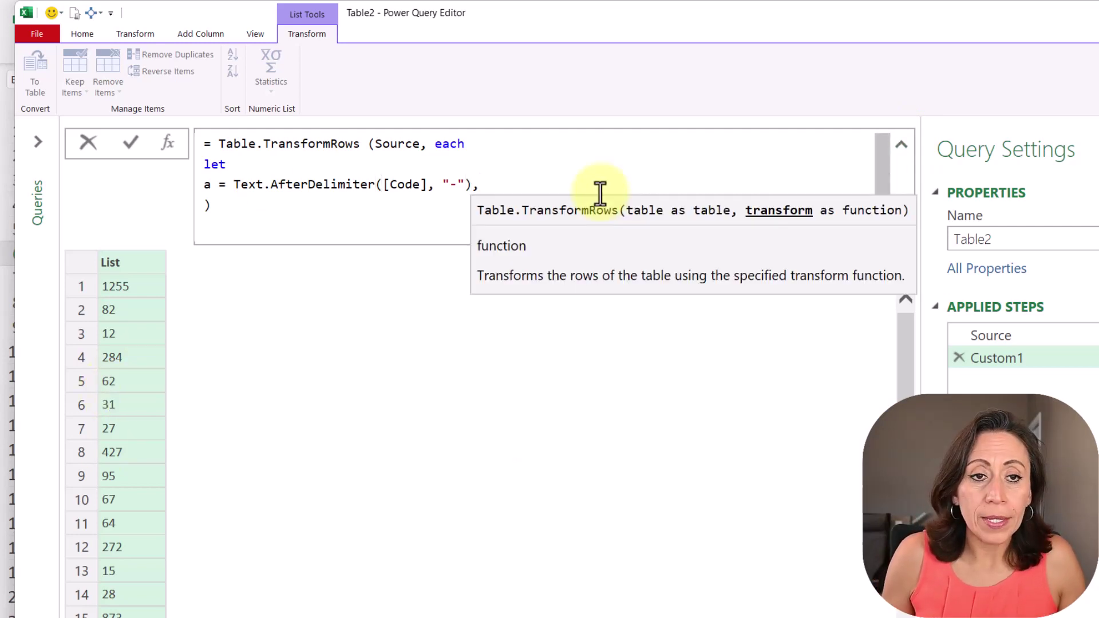
- Add a line below variable a that defines variable b with the Text.PadStart function
{"action": "key", "text": "shift+Return"}
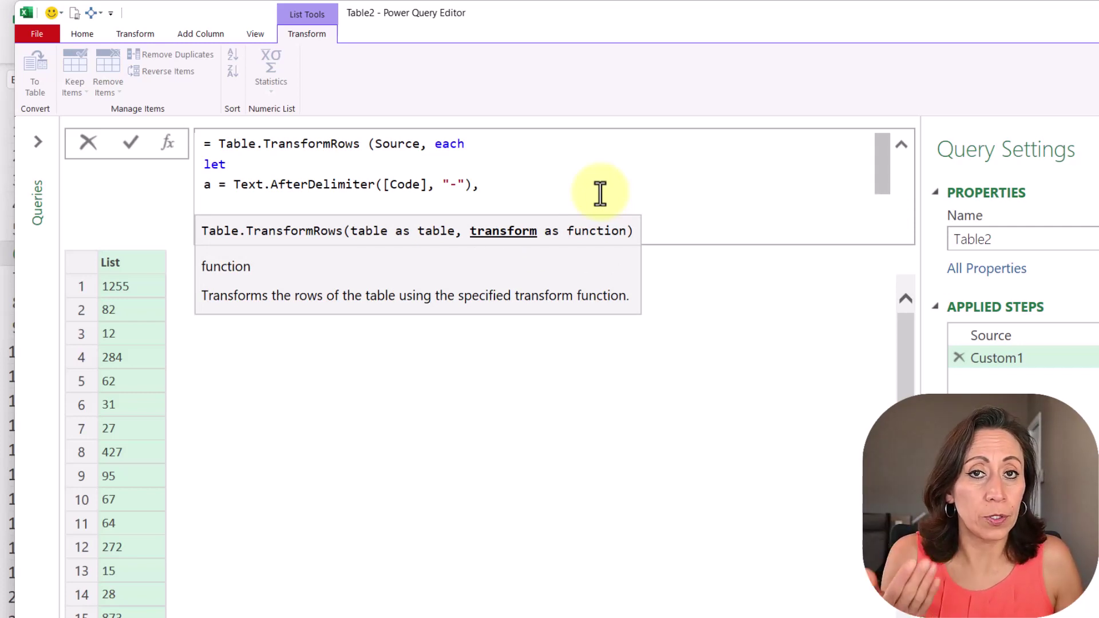
{"action": "type", "text": "b ="}
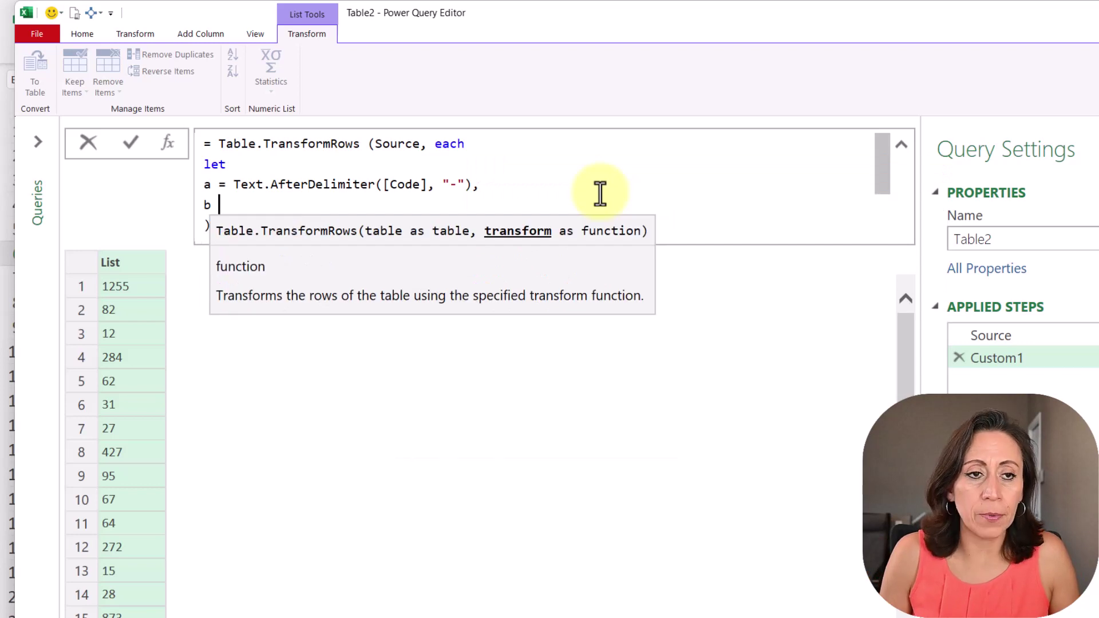
{"action": "key", "text": "BackSpace"}
{"action": "key", "text": "BackSpace"}
{"action": "type", "text": "= "}
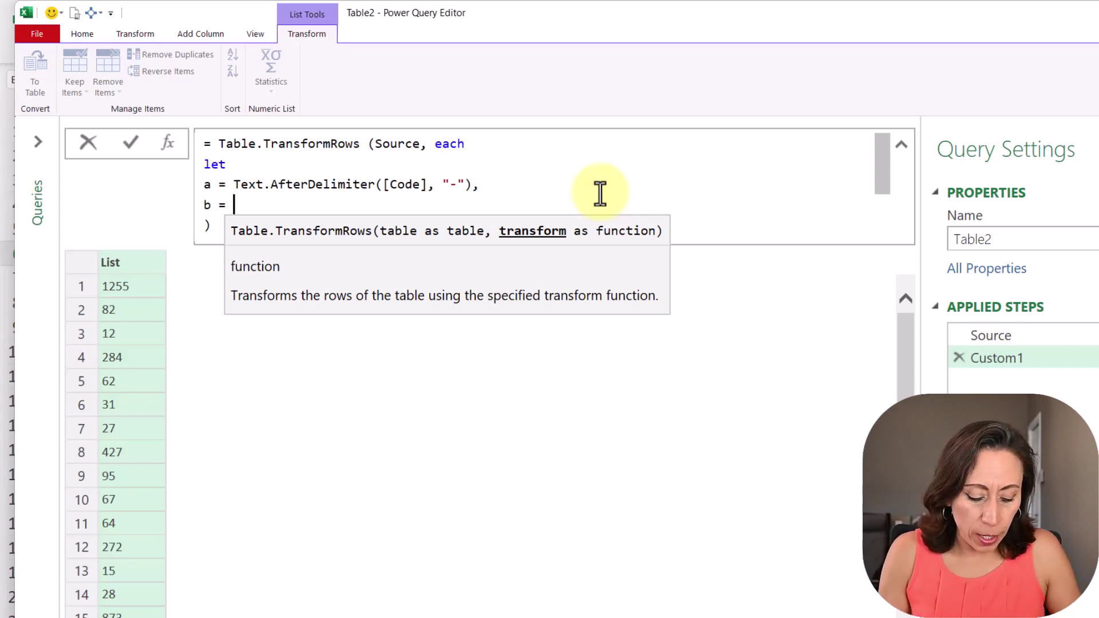
{"action": "type", "text": "textpa"}
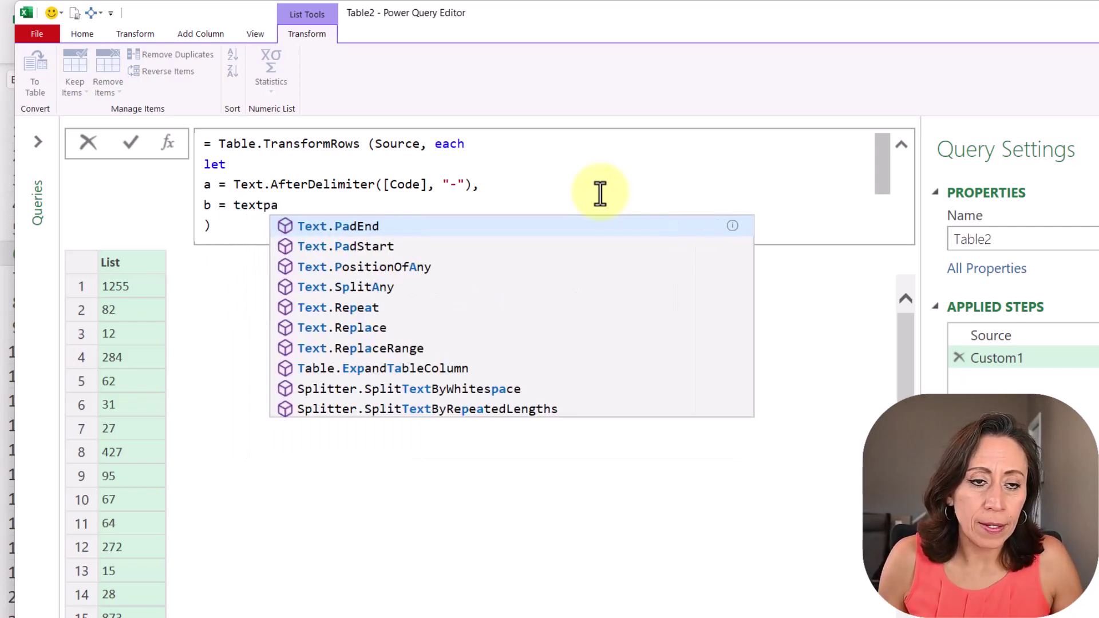
{"action": "key", "text": "Down"}
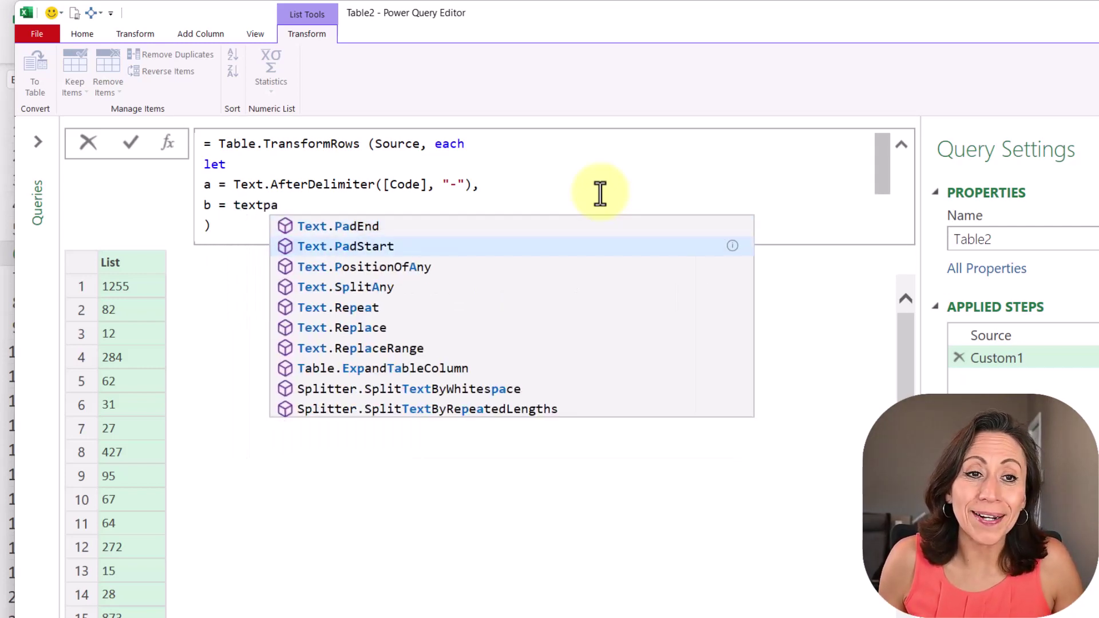
{"action": "key", "text": "Tab"}
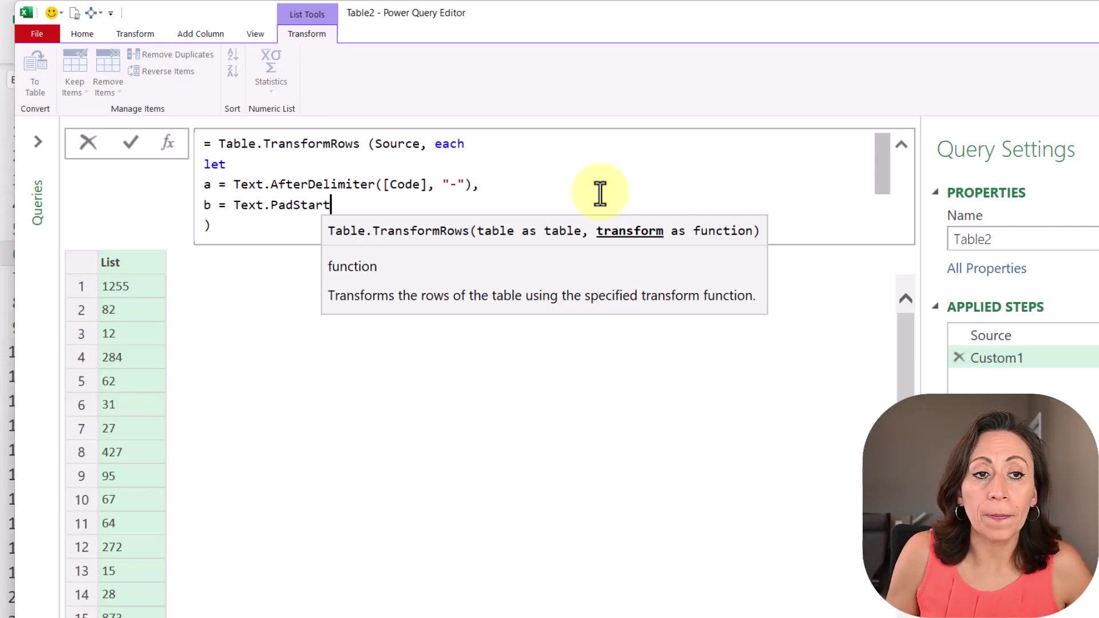
- Give Text.PadStart the arguments a, a length of 4, and "0" as the padding character
{"action": "type", "text": "("}
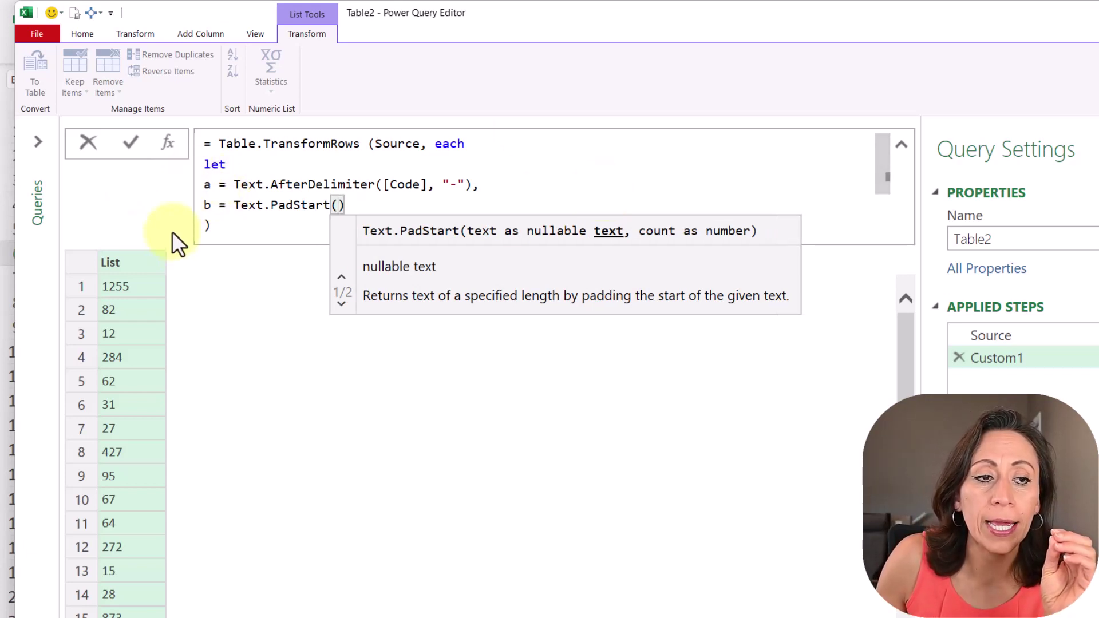
{"action": "type", "text": "a,"}
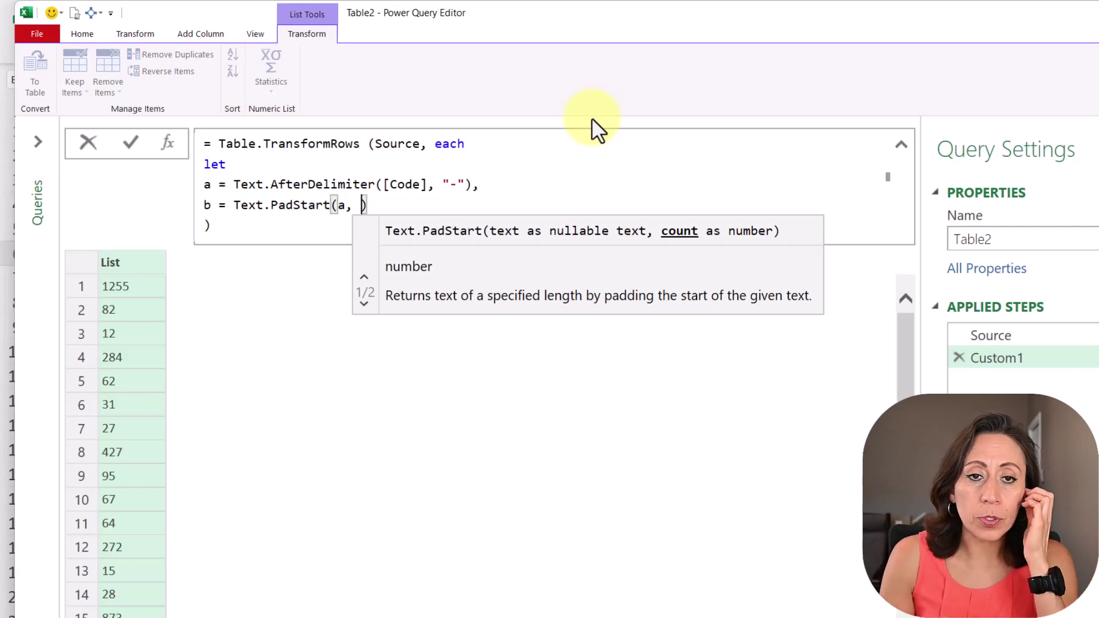
{"action": "type", "text": "4,"}
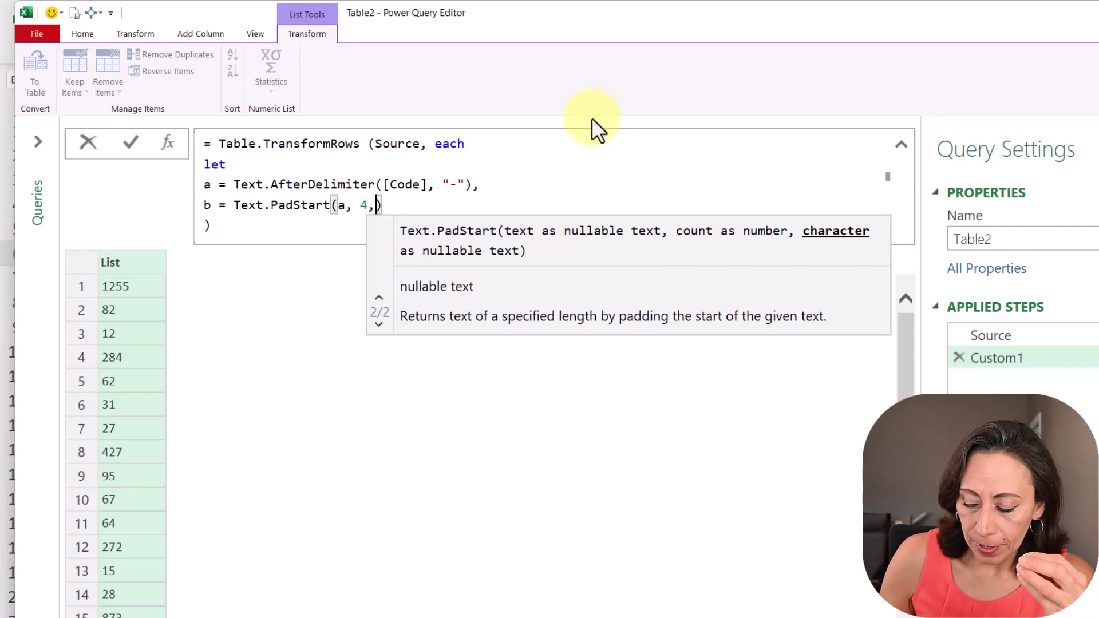
{"action": "type", "text": "\"0"}
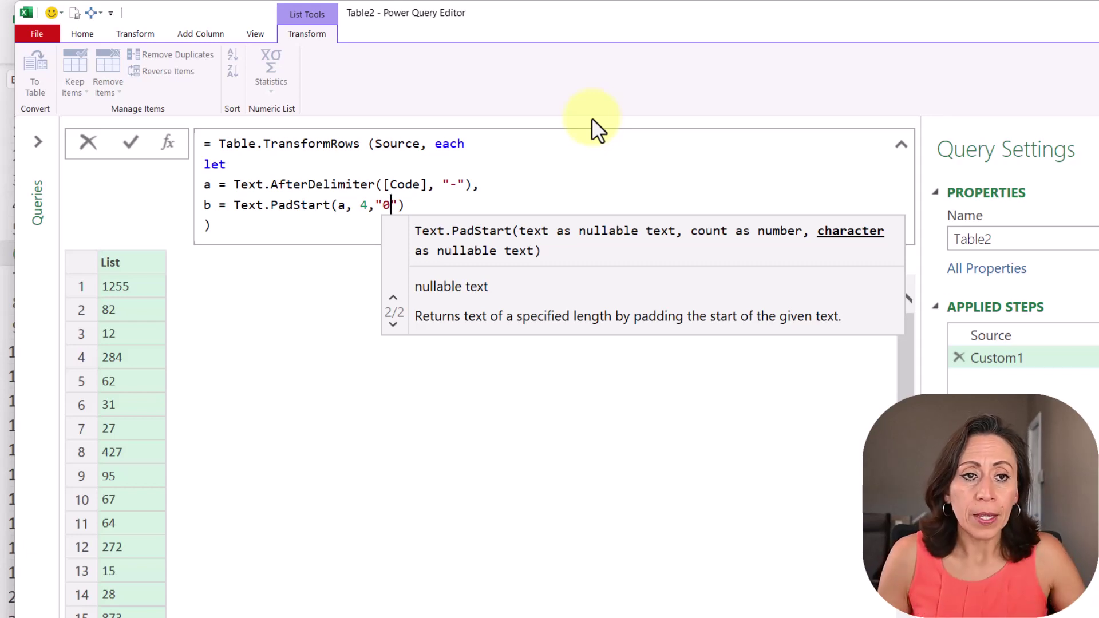
- Finish the let expression with an in clause that returns variable b, and apply the formula
{"action": "key", "text": "Right"}
{"action": "key", "text": "Right"}
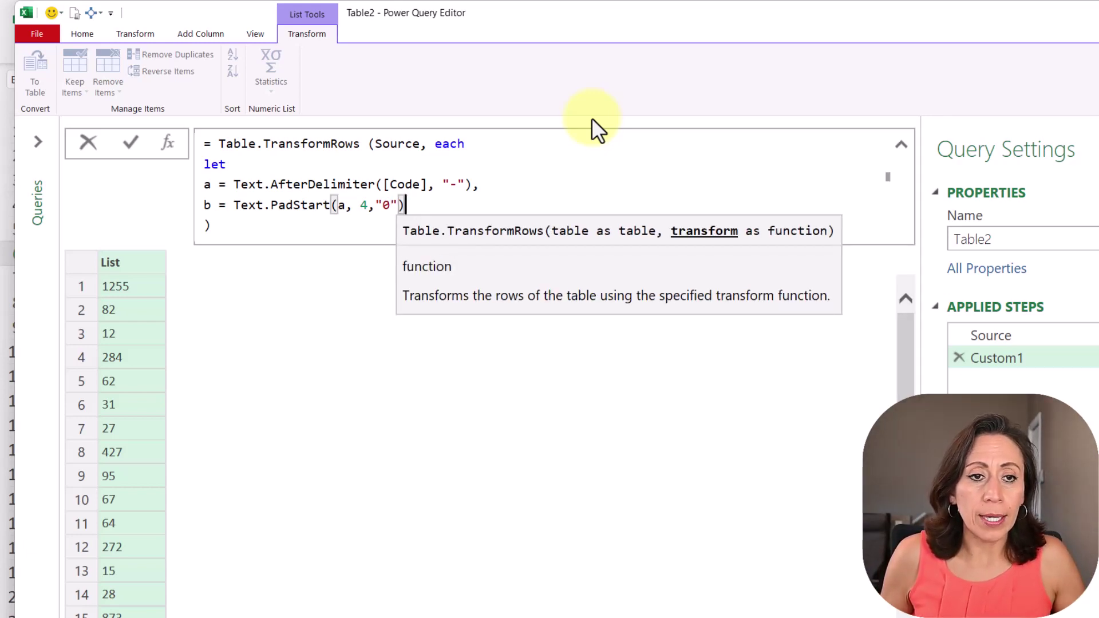
{"action": "key", "text": "Return"}
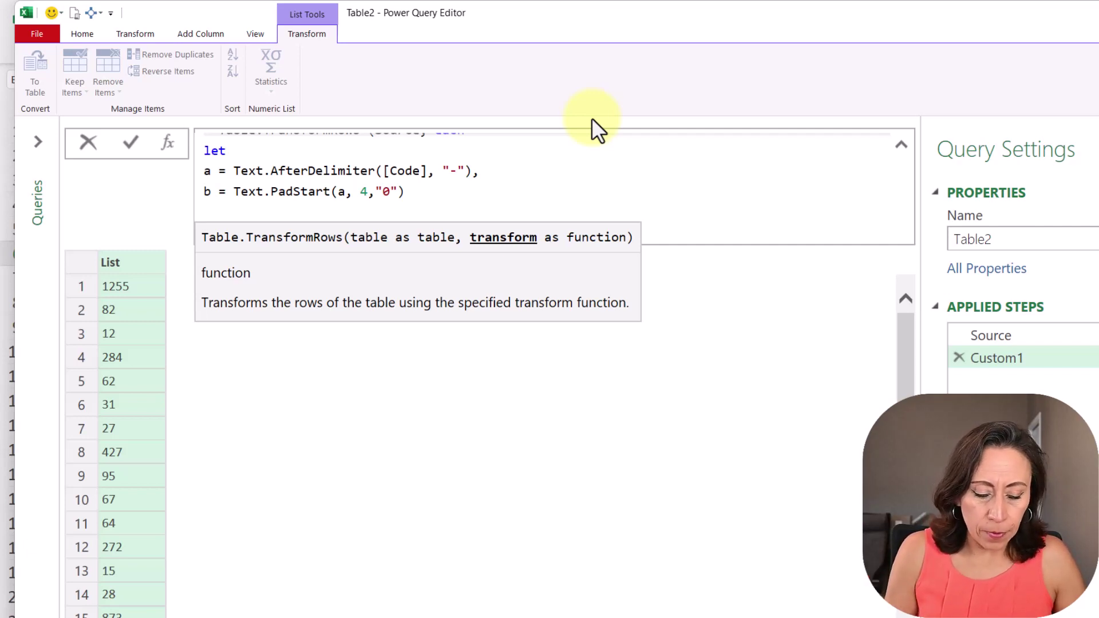
{"action": "type", "text": "in"}
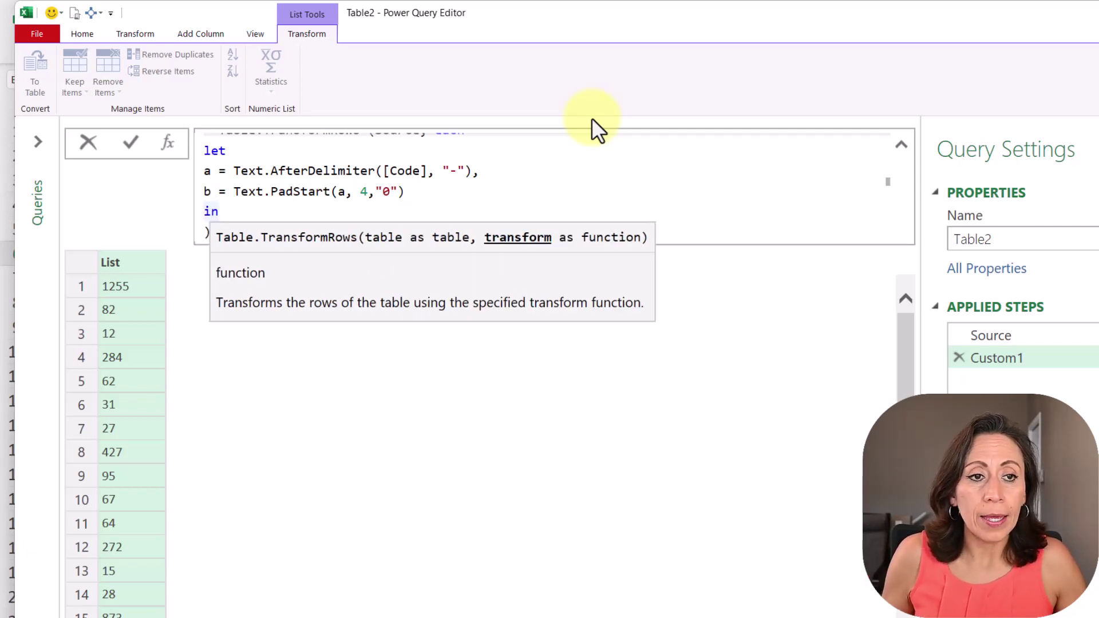
{"action": "key", "text": "Down"}
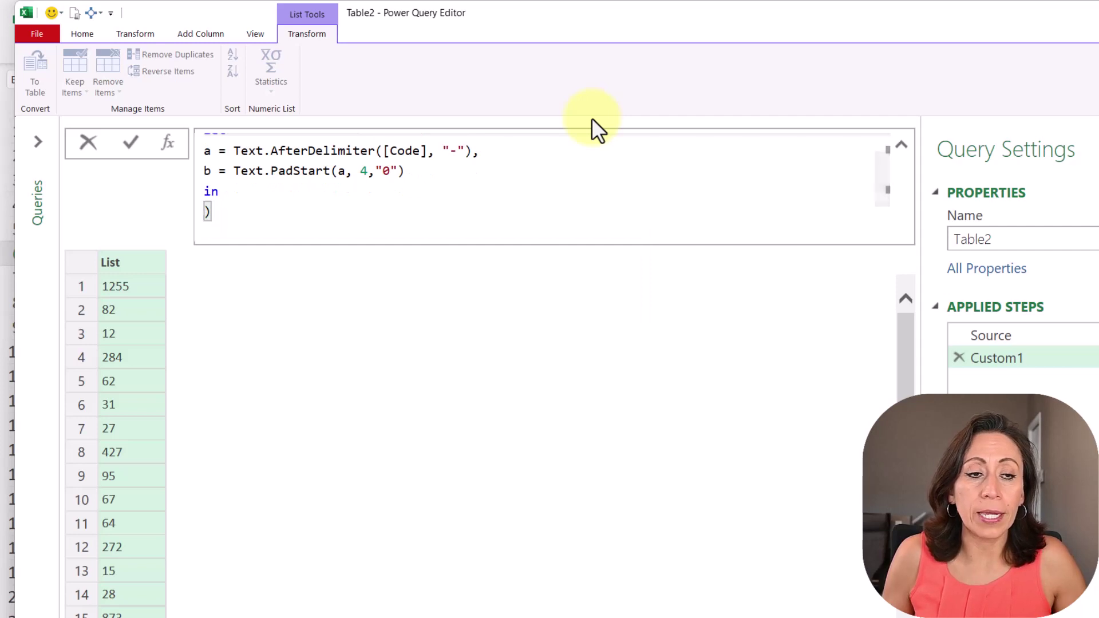
{"action": "type", "text": "b"}
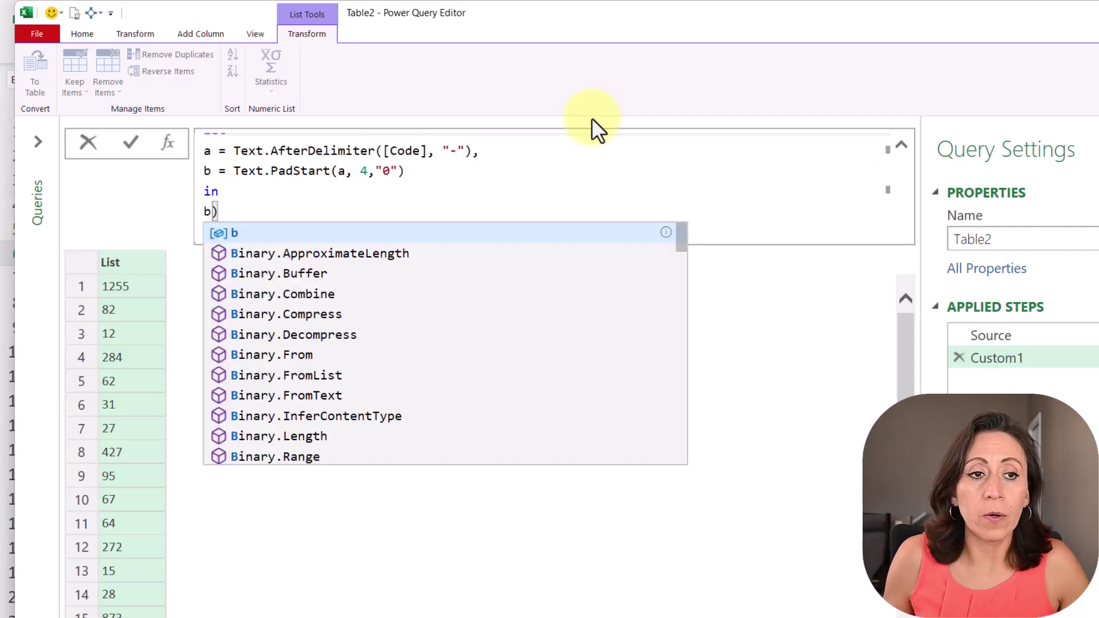
{"action": "left_click", "coordinate": [127, 141]}
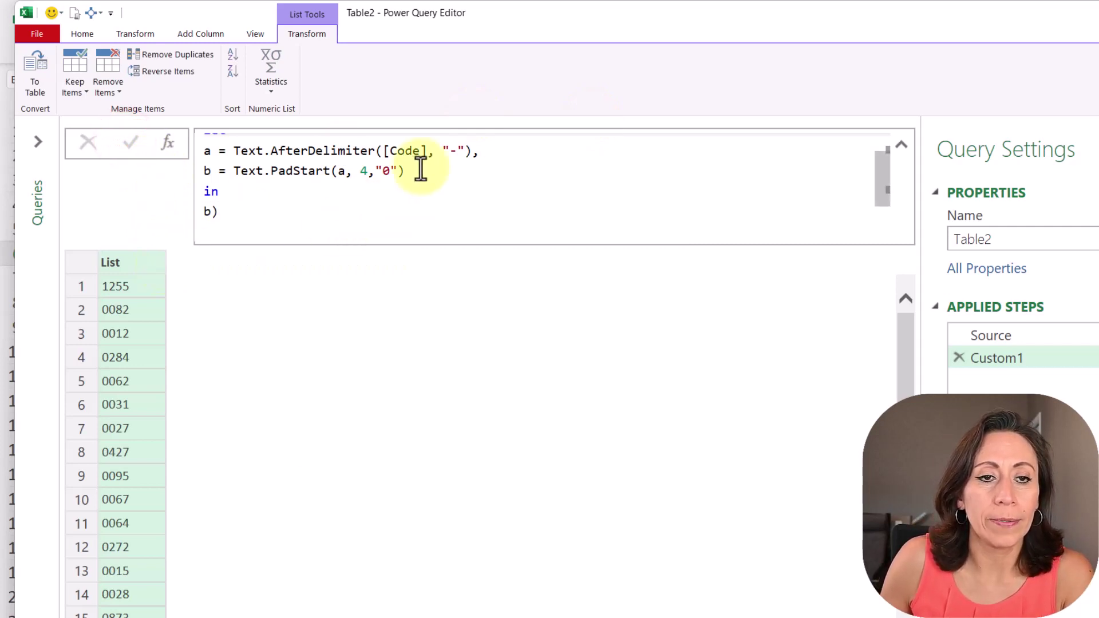
- Compare the original codes in the Source step with the padded list in the Custom1 step
{"action": "left_click", "coordinate": [902, 147]}
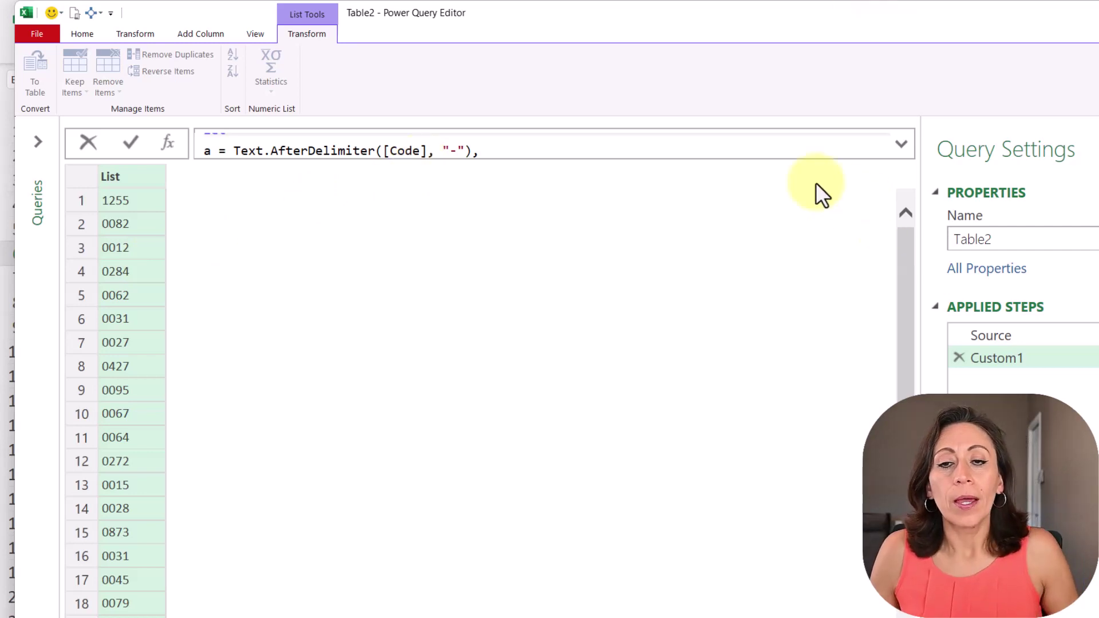
{"action": "left_click", "coordinate": [902, 143]}
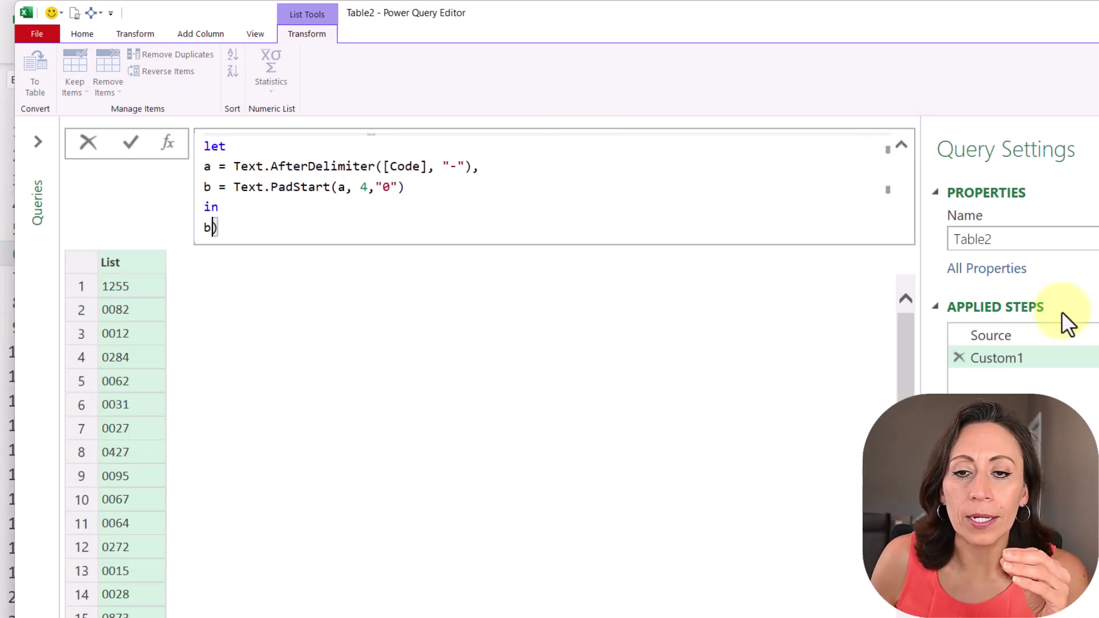
{"action": "left_click", "coordinate": [1046, 328]}
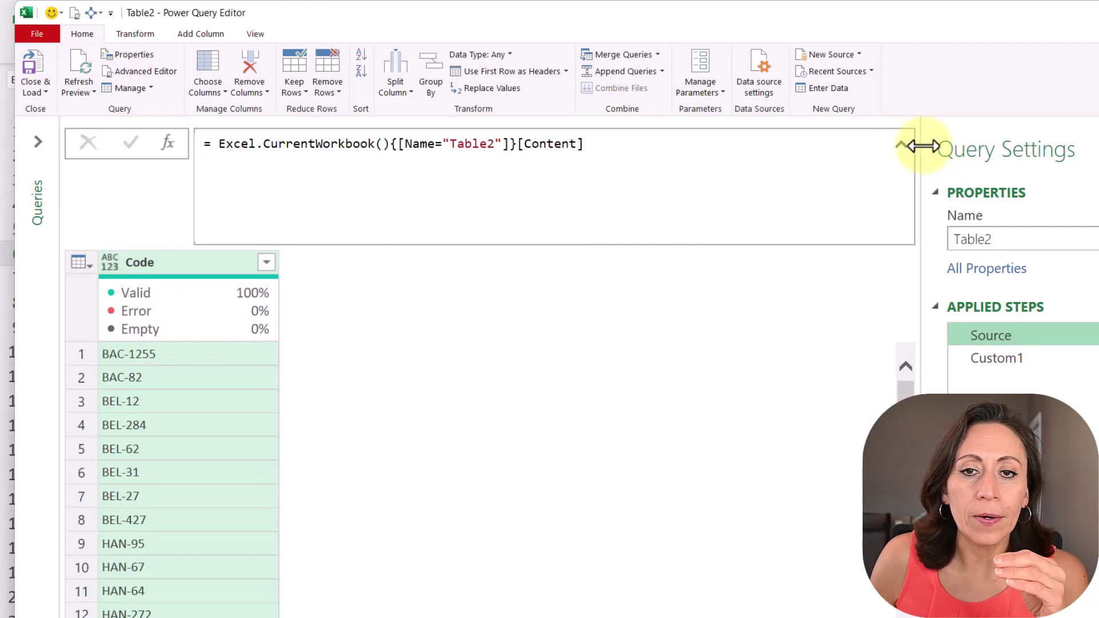
{"action": "left_click", "coordinate": [906, 145]}
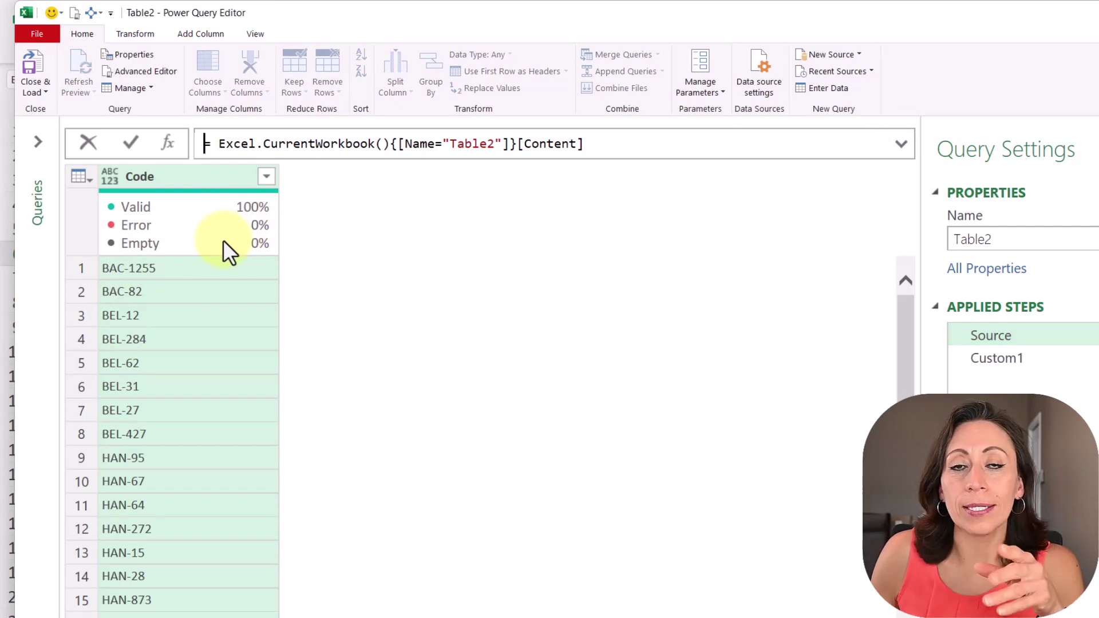
{"action": "left_click", "coordinate": [1061, 363]}
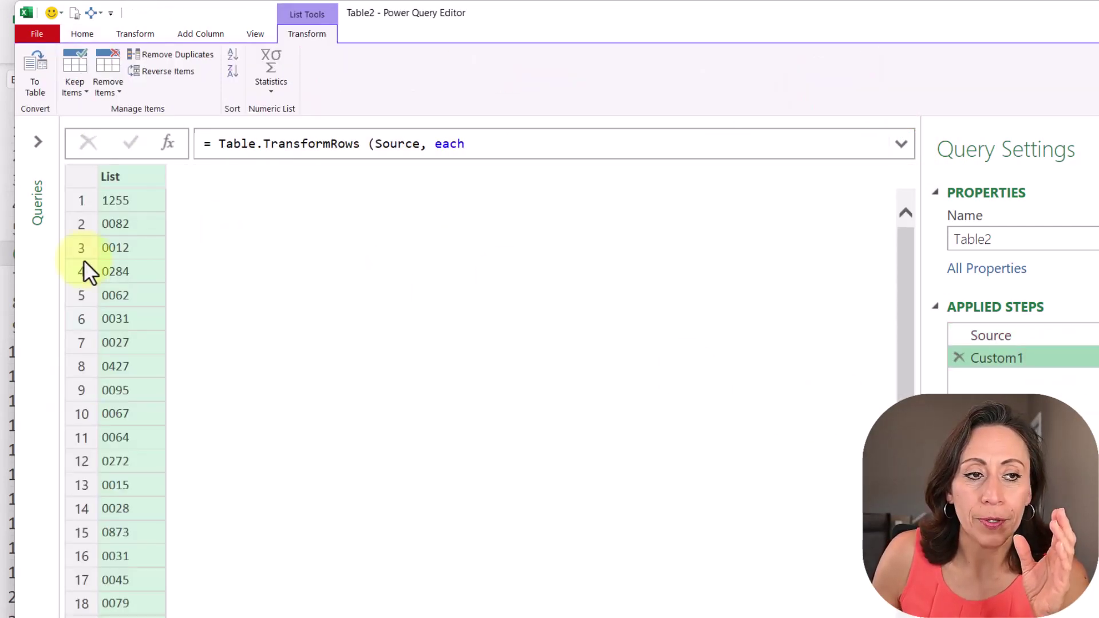
- Insert the Text.BeforeDelimiter function in front of b on the line below in
{"action": "left_click", "coordinate": [902, 144]}
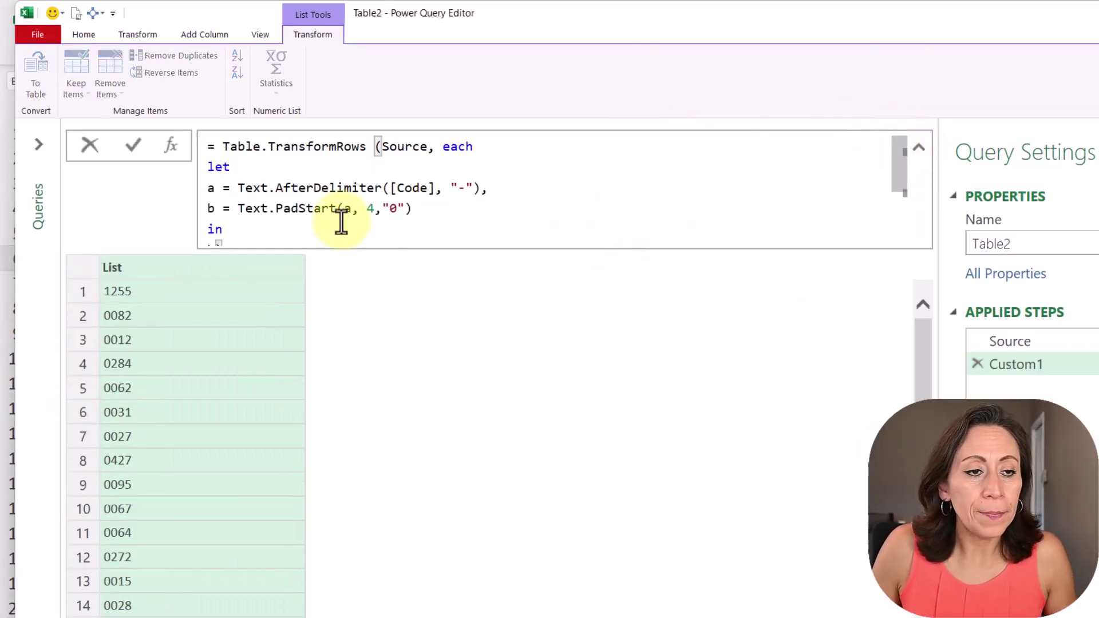
{"action": "scroll", "coordinate": [424, 204], "scroll_direction": "down", "scroll_amount": 1}
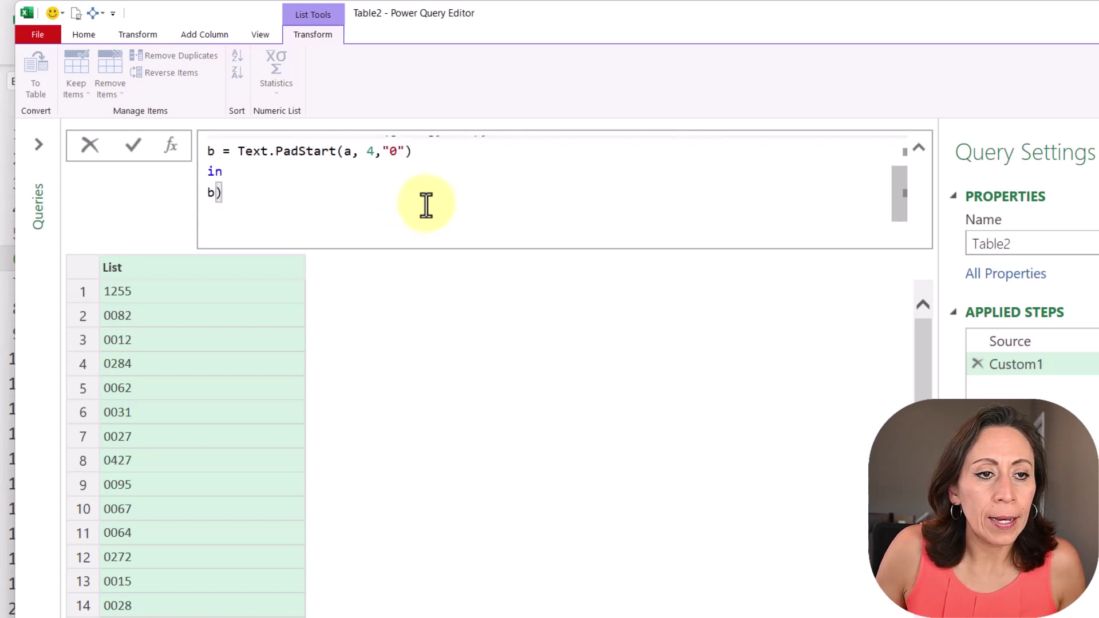
{"action": "left_click", "coordinate": [261, 191]}
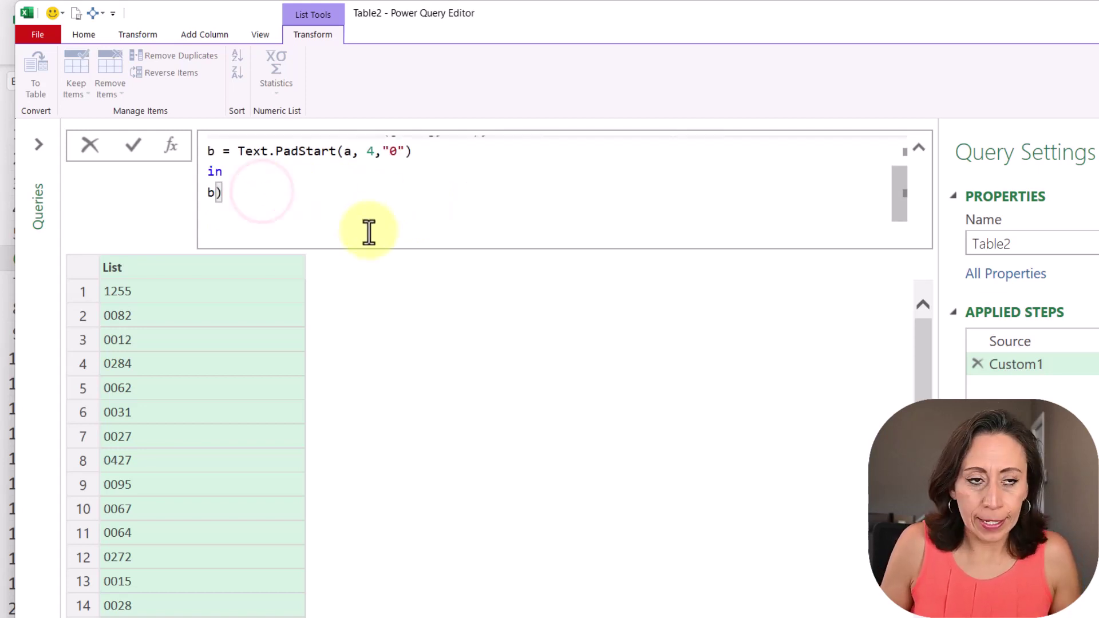
{"action": "key", "text": "Home"}
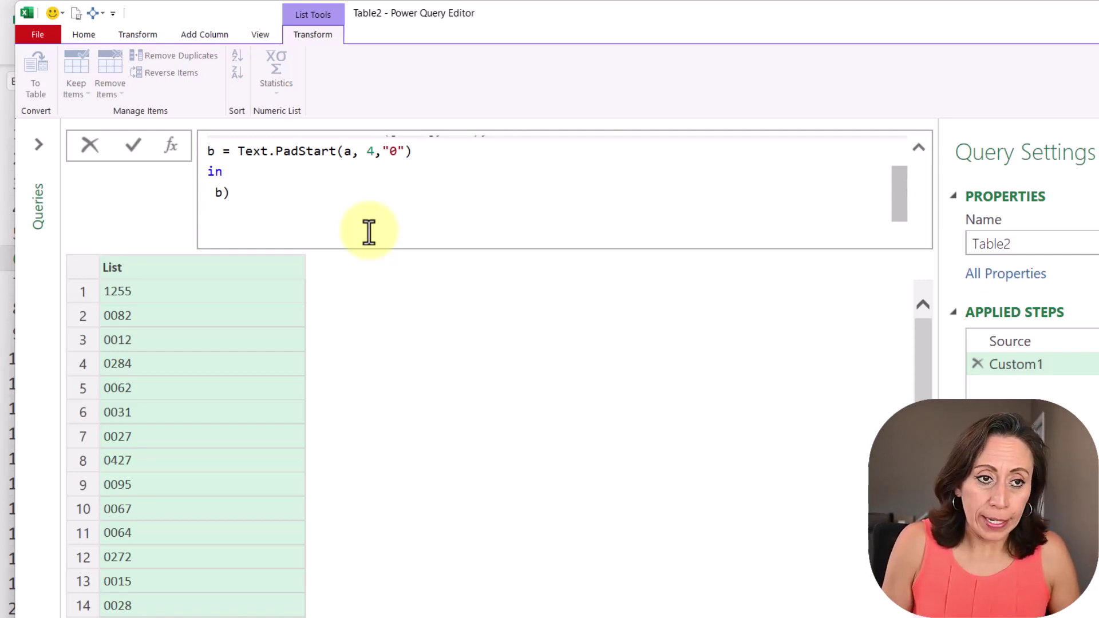
{"action": "type", "text": "Text"}
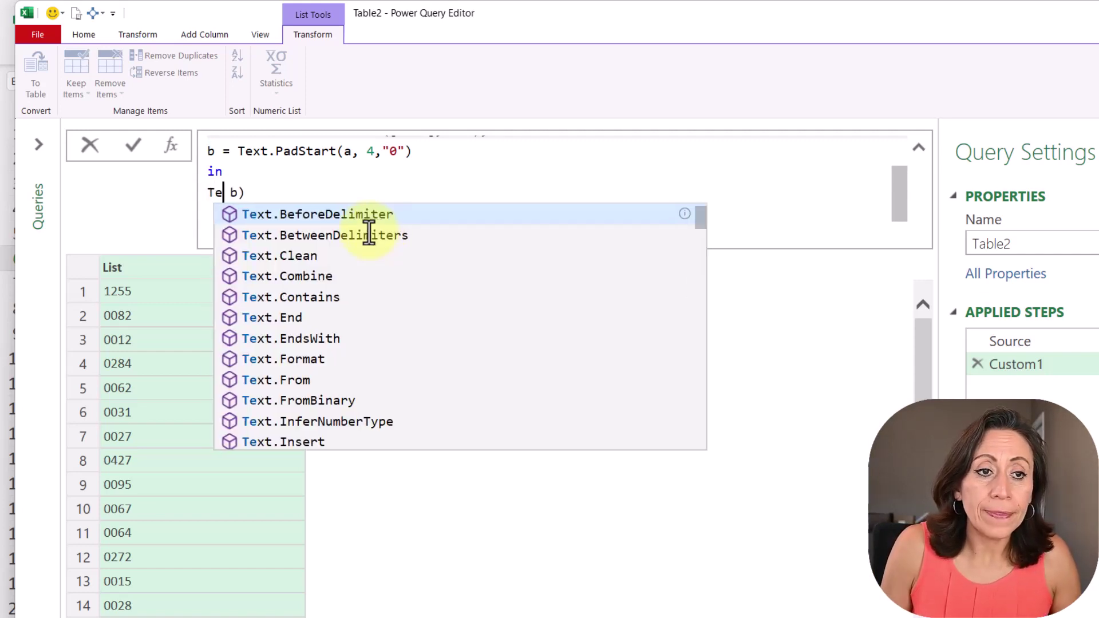
{"action": "key", "text": "Tab"}
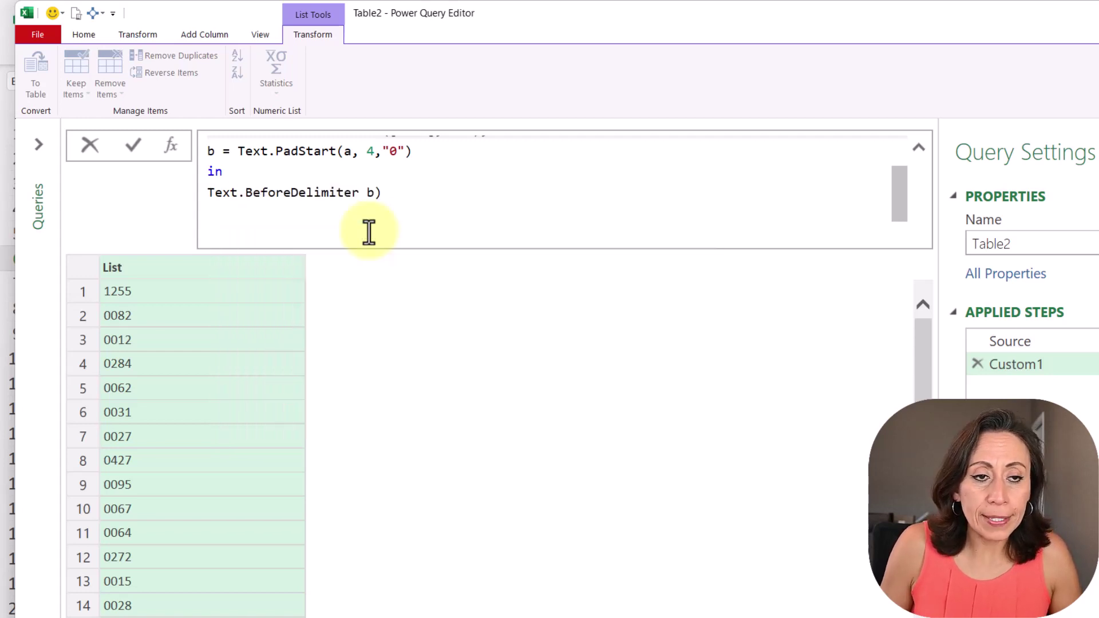
- Give Text.BeforeDelimiter the arguments [Code] and "-" as the delimiter, and close its parenthesis
{"action": "type", "text": "( "}
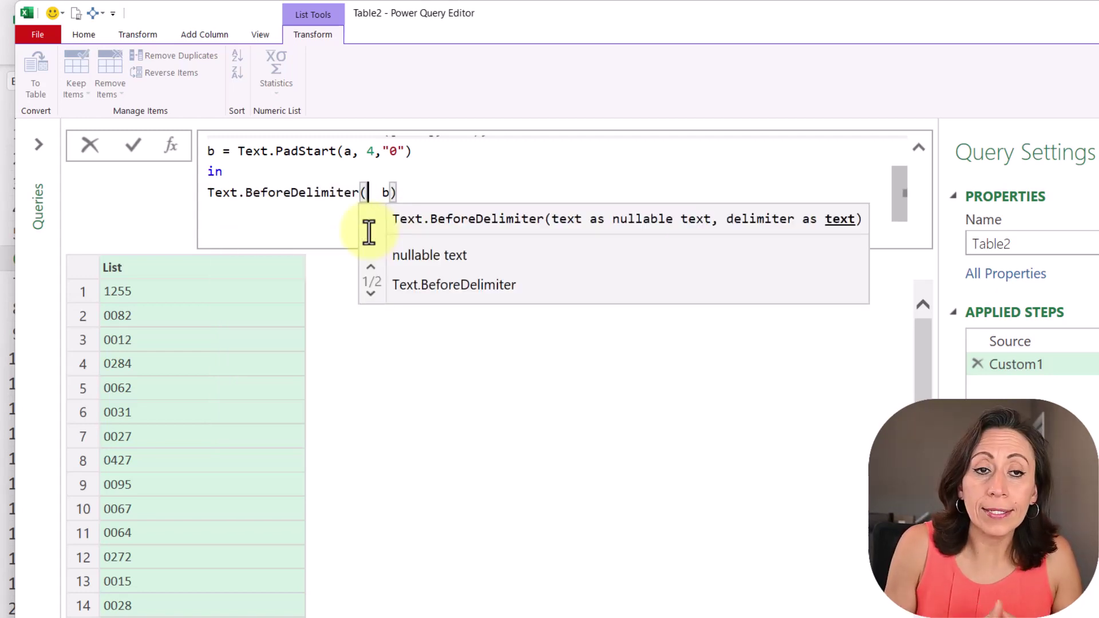
{"action": "type", "text": "[Code"}
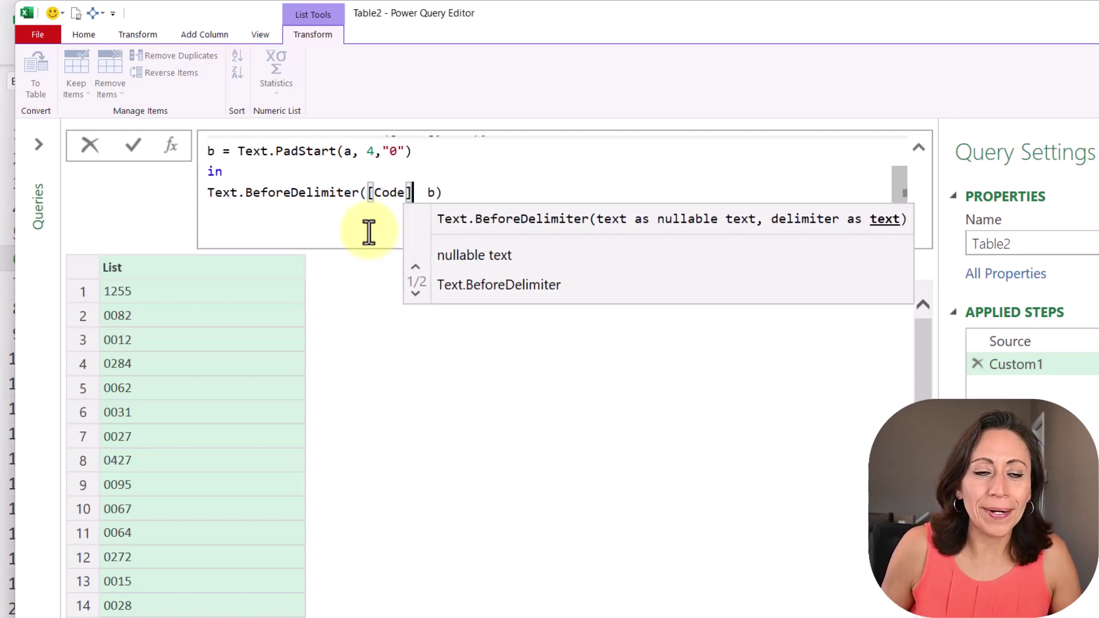
{"action": "type", "text": "],"}
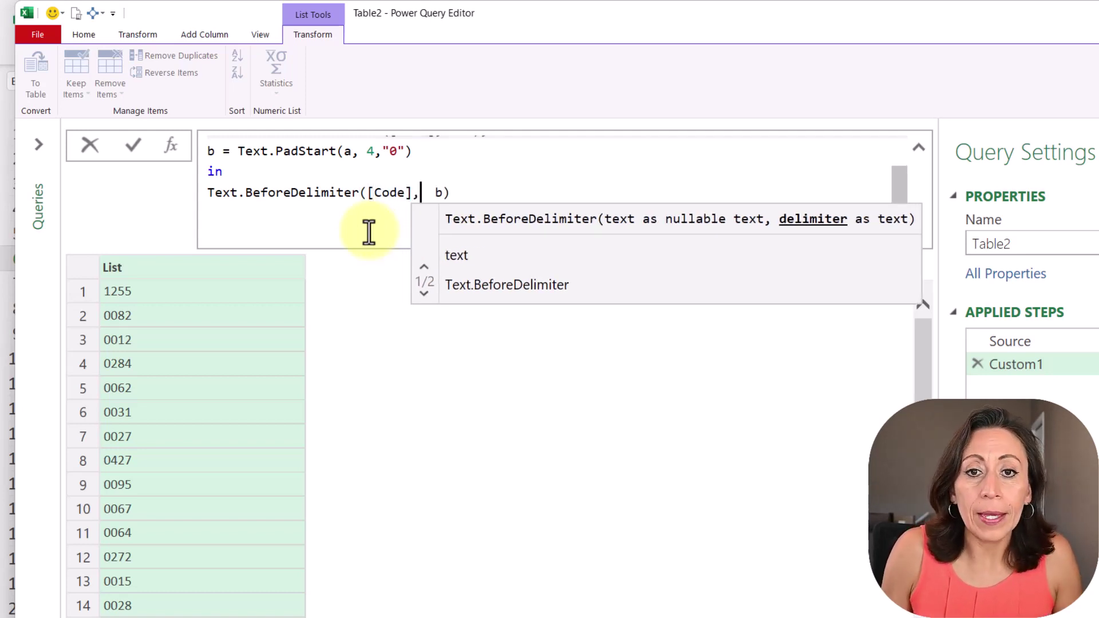
{"action": "type", "text": " \"-"}
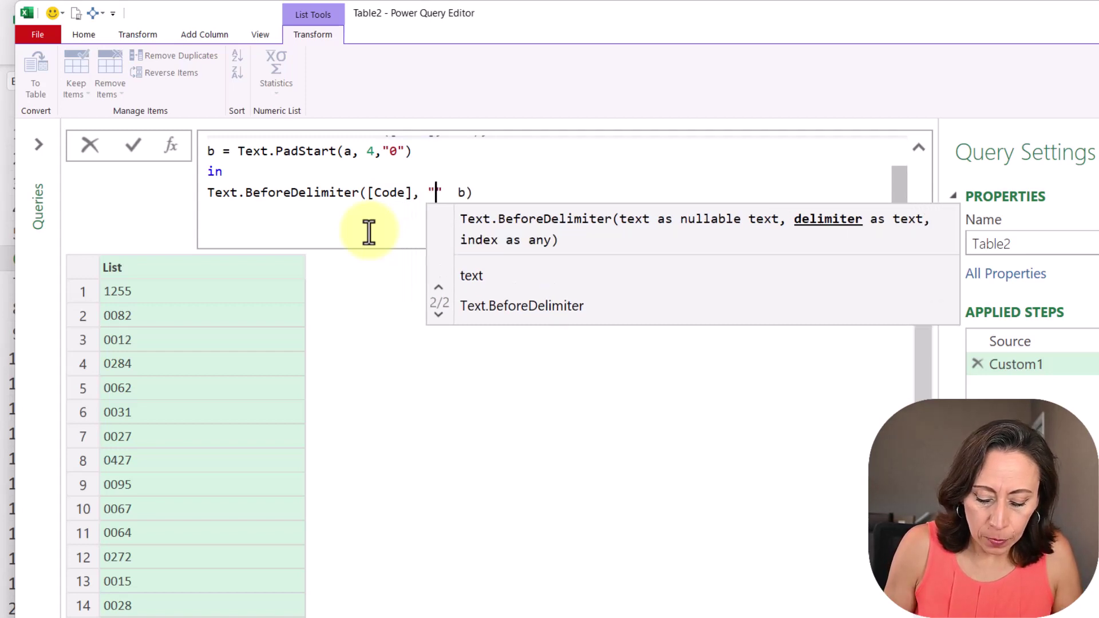
{"action": "type", "text": "\""}
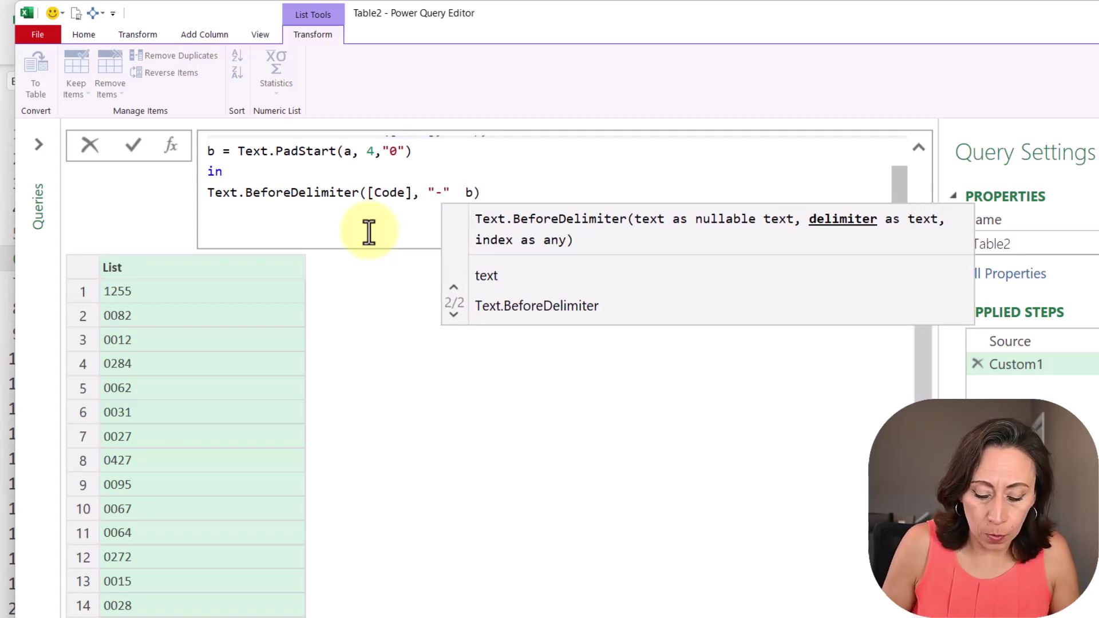
{"action": "type", "text": ")"}
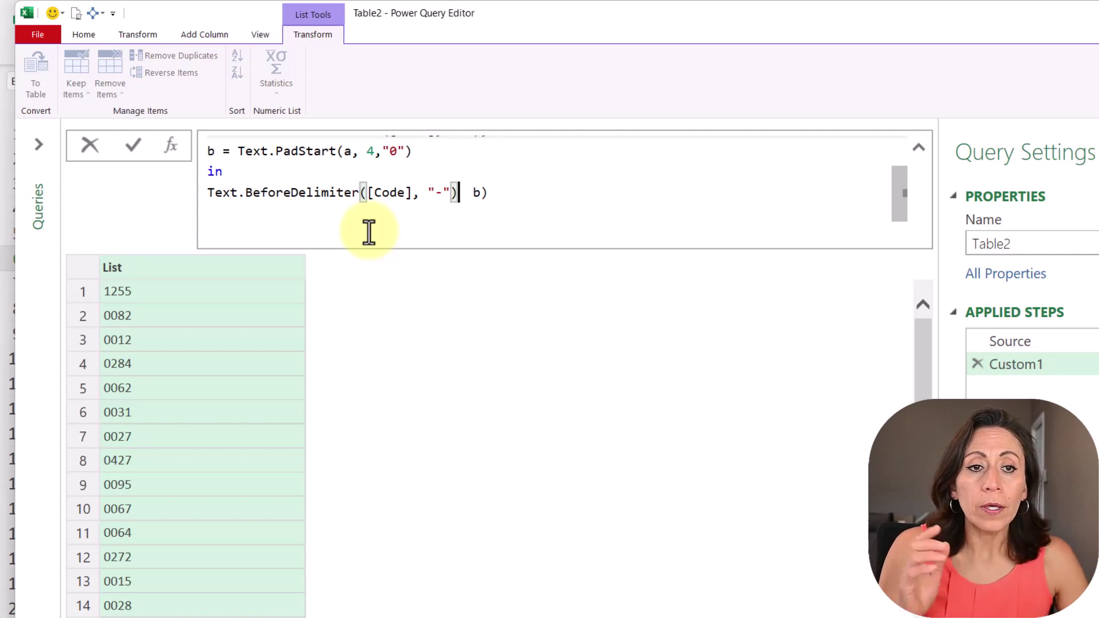
- Concatenate the Text.BeforeDelimiter result with " - " and variable b using ampersands, and apply the formula
{"action": "type", "text": "&  "}
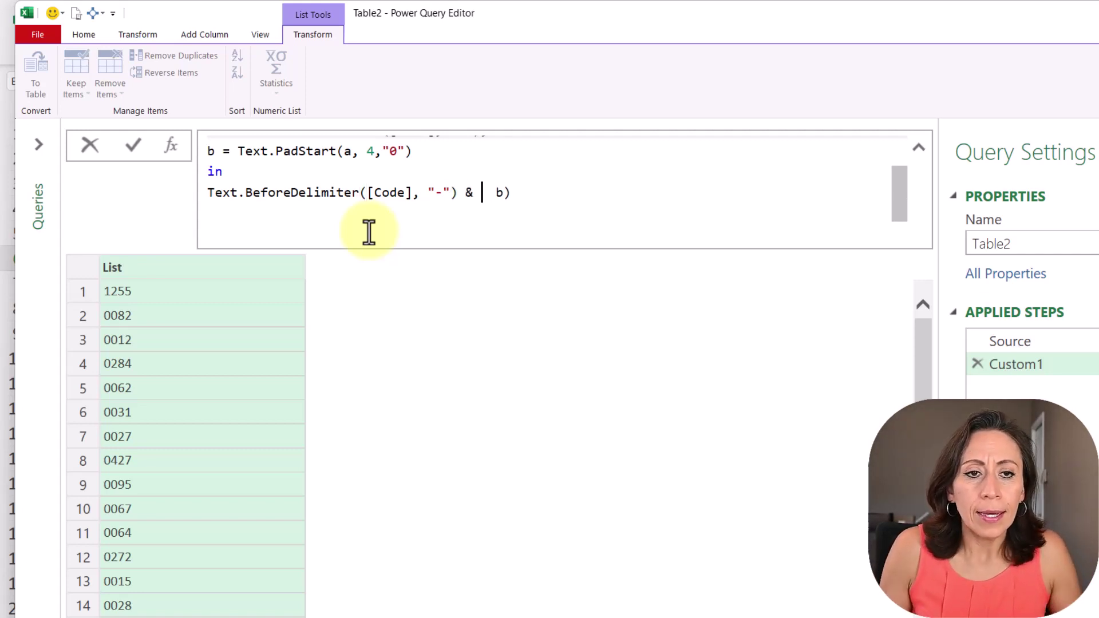
{"action": "type", "text": "\""}
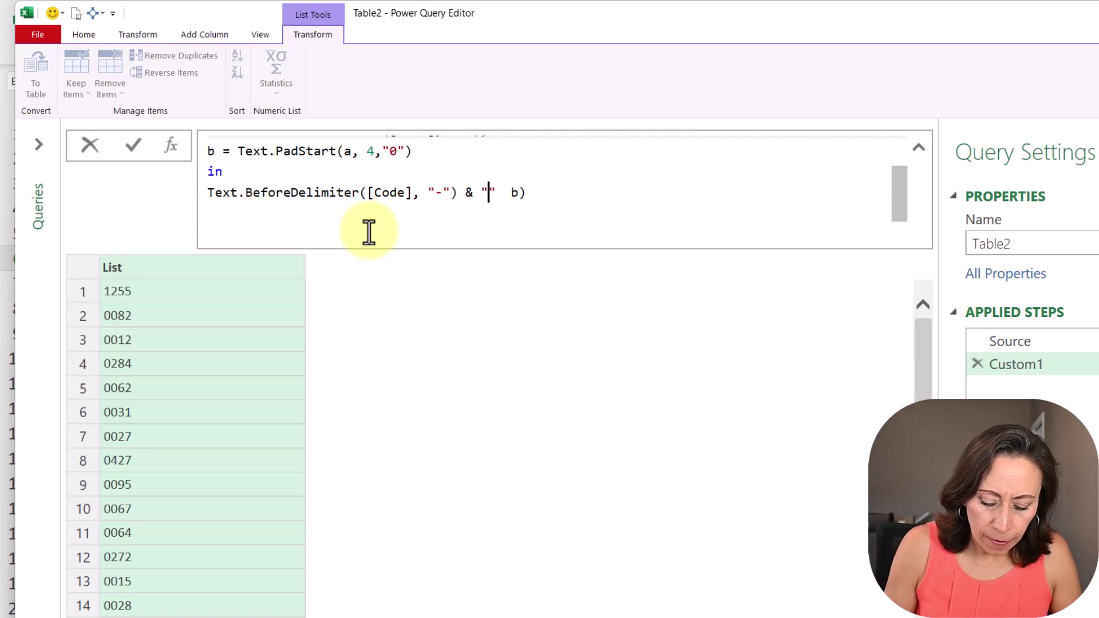
{"action": "type", "text": " - "}
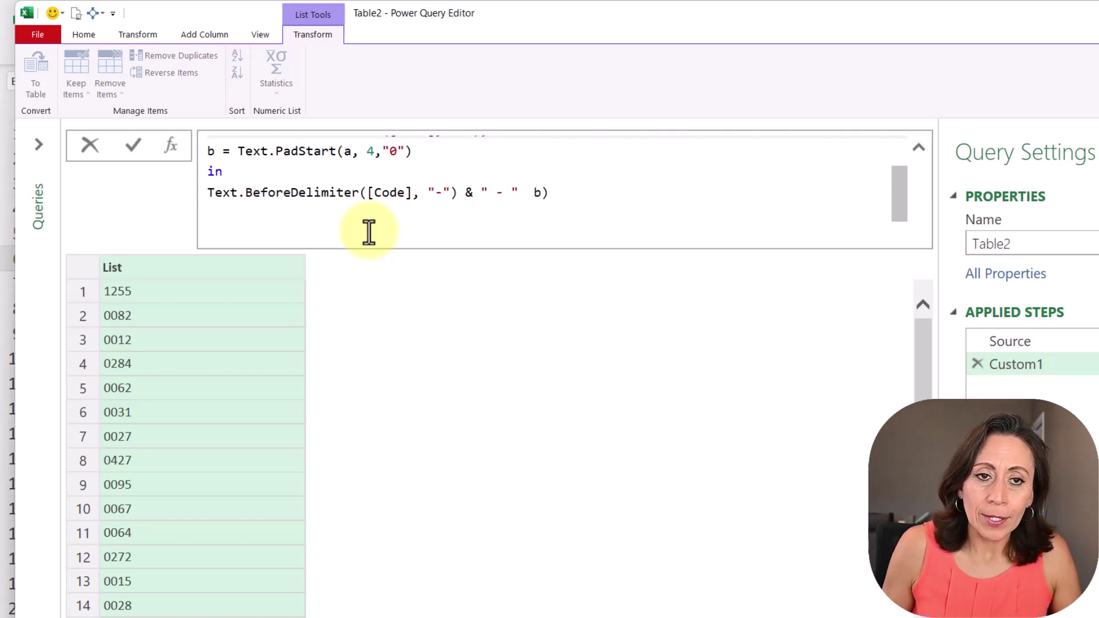
{"action": "type", "text": "\" "}
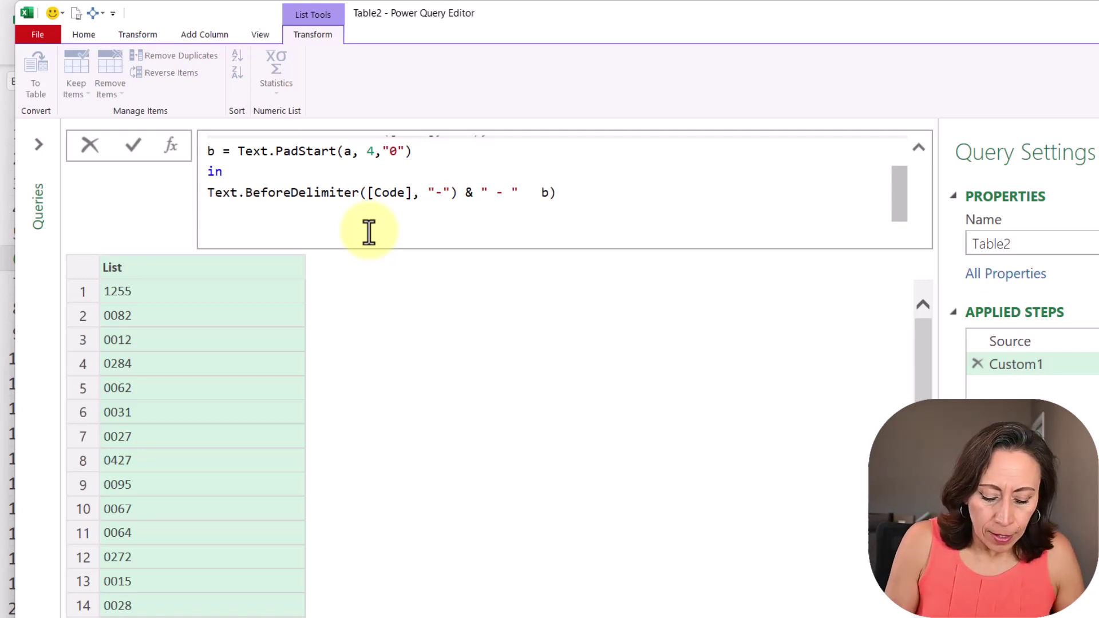
{"action": "type", "text": "&"}
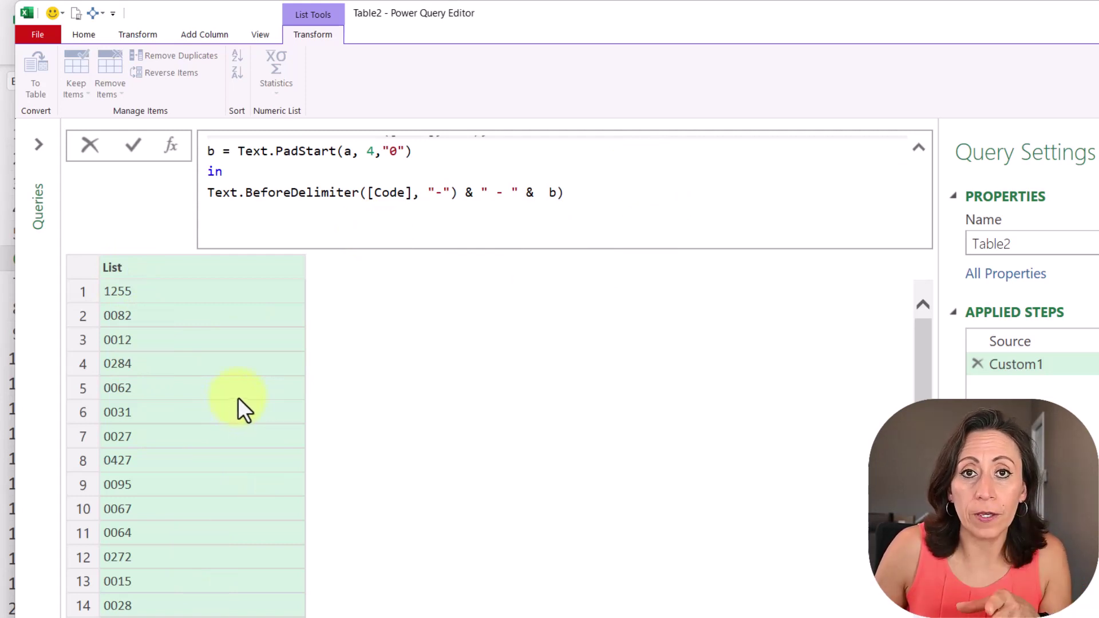
{"action": "left_click", "coordinate": [595, 197]}
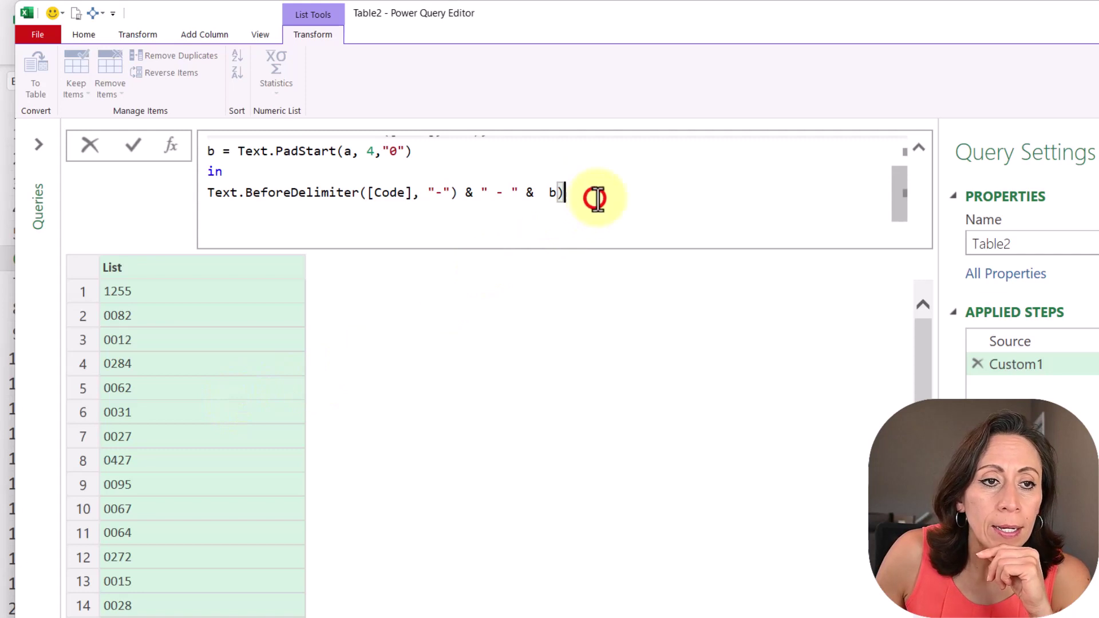
{"action": "left_click", "coordinate": [136, 146]}
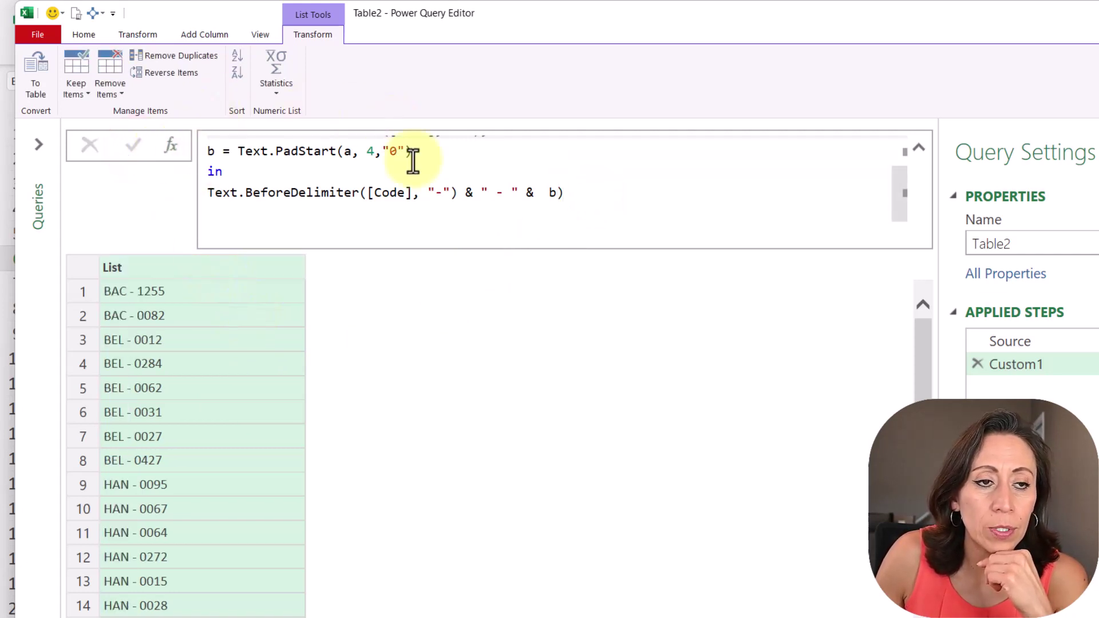
- Convert the code list to a table with no delimiter and extra columns shown as errors, and compare it with the Source step
{"action": "left_click", "coordinate": [922, 146]}
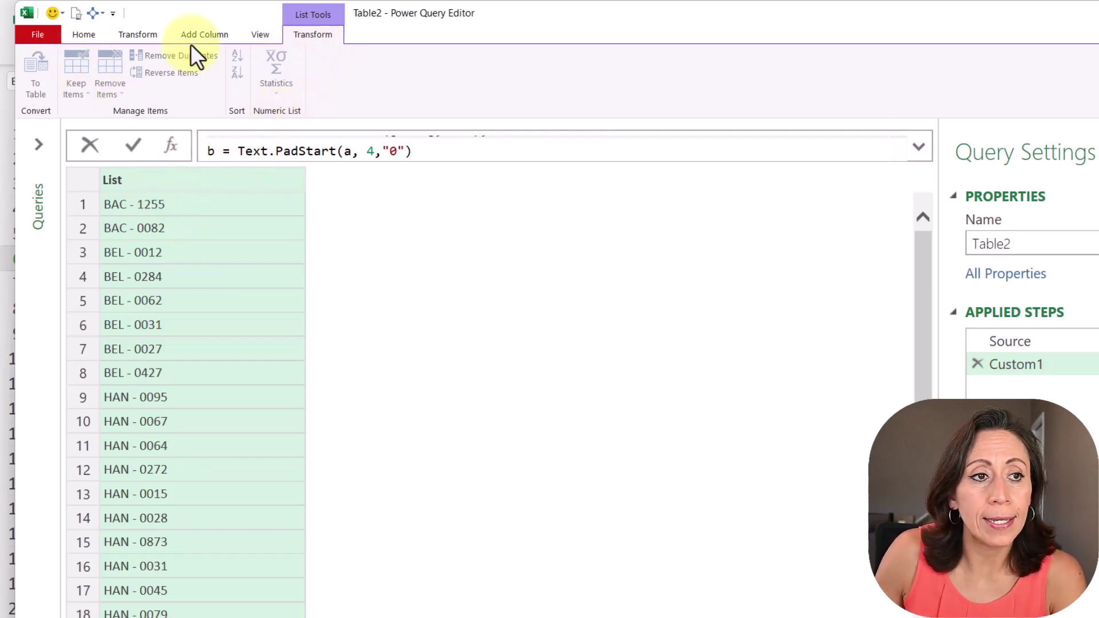
{"action": "left_click", "coordinate": [272, 207]}
{"action": "left_click", "coordinate": [310, 37]}
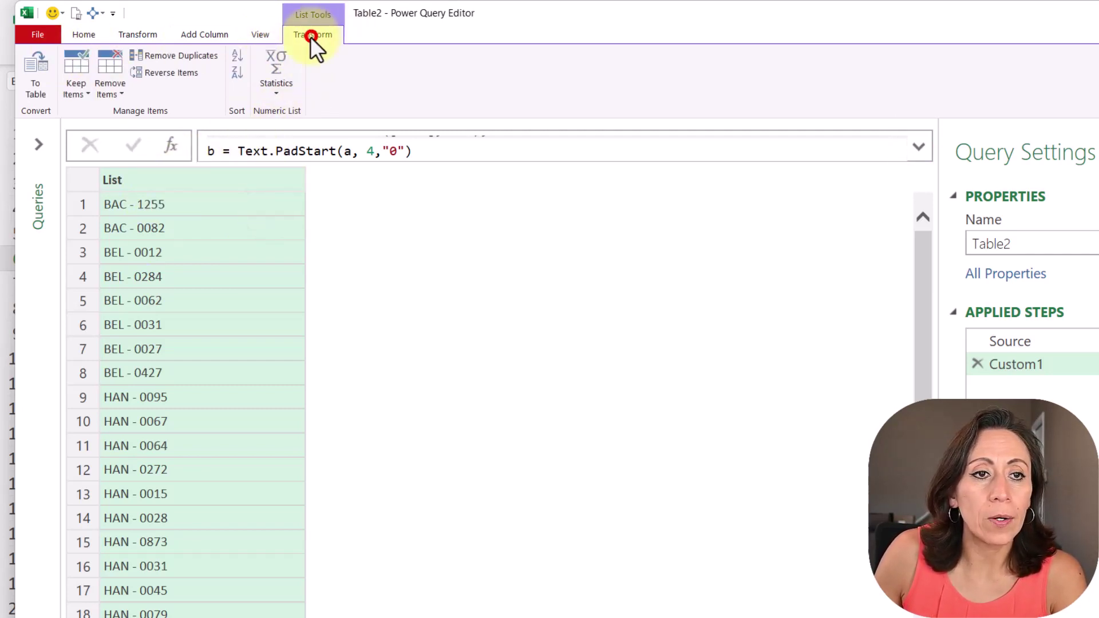
{"action": "left_click", "coordinate": [38, 86]}
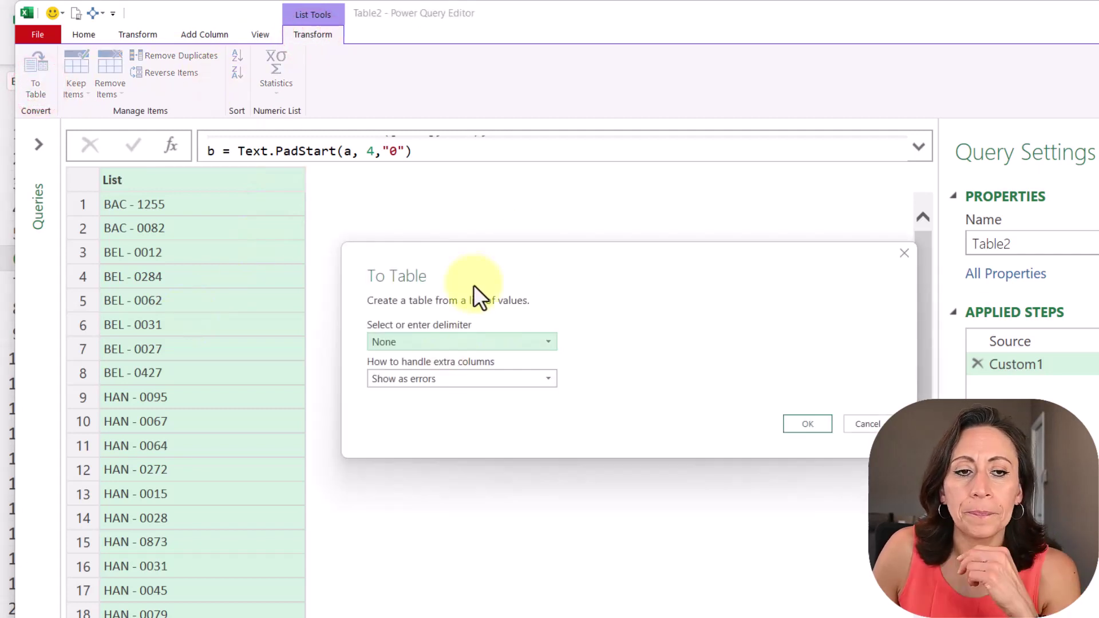
{"action": "left_click", "coordinate": [806, 424]}
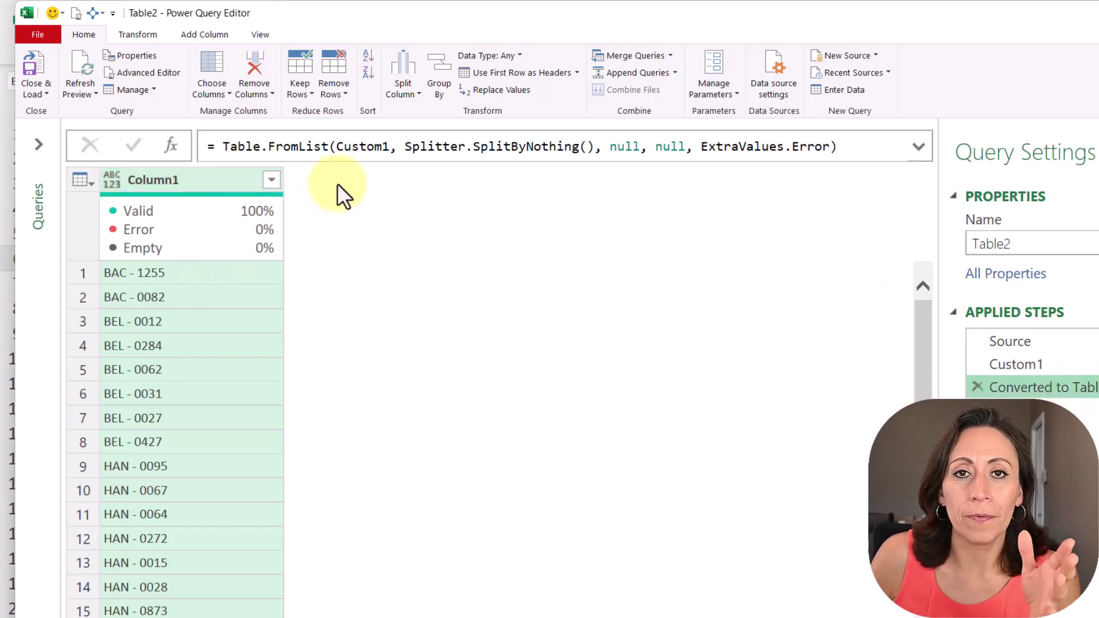
{"action": "left_click", "coordinate": [1084, 342]}
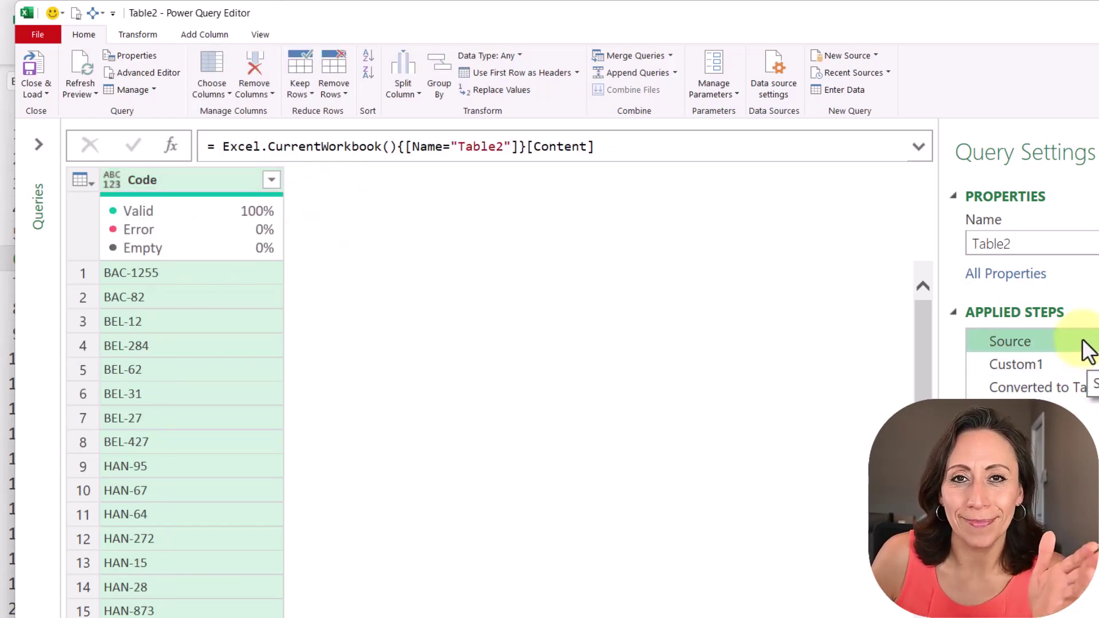
{"action": "left_click", "coordinate": [1076, 388]}
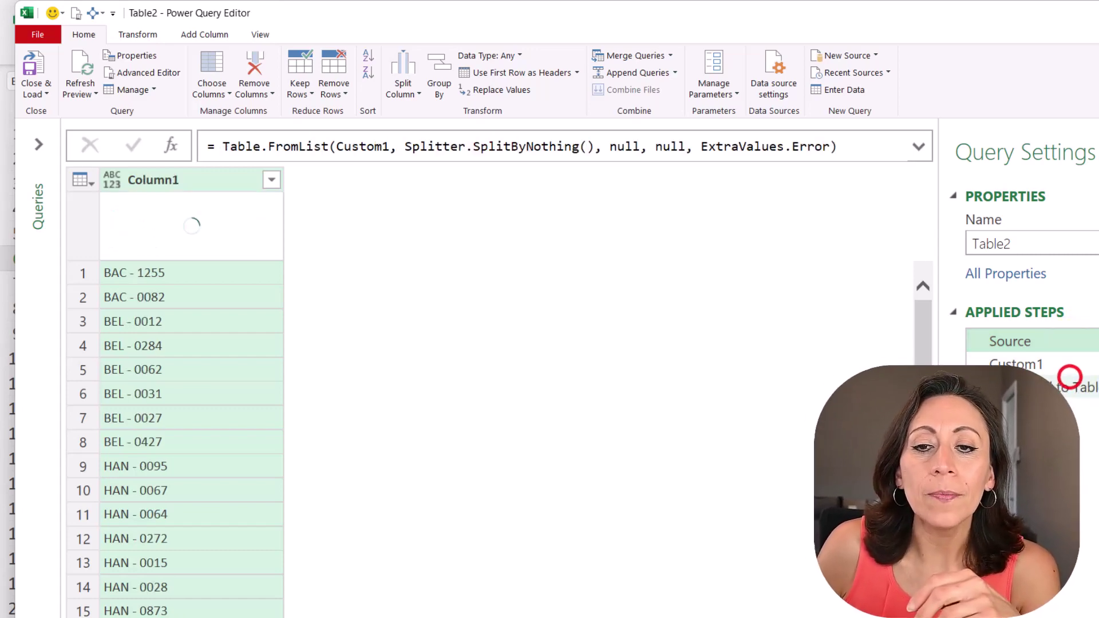